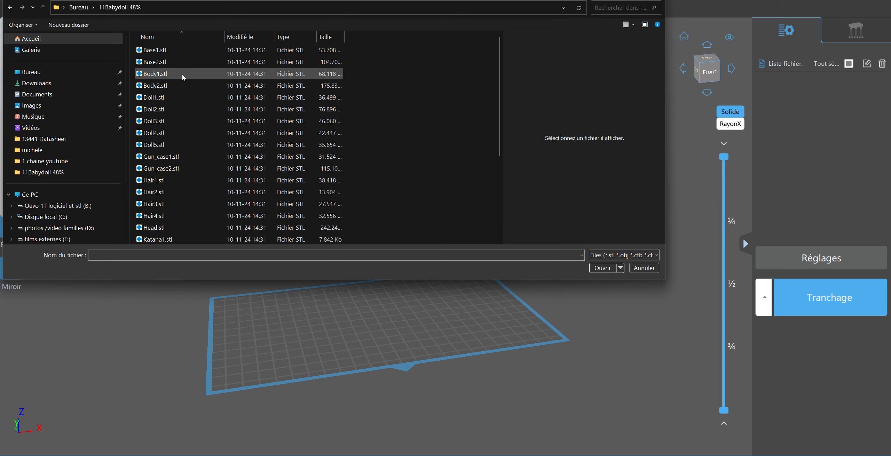
# Import Body1.stl from the 11Babydoll 48% folder onto the build plate
pyautogui.doubleClick(182, 74)
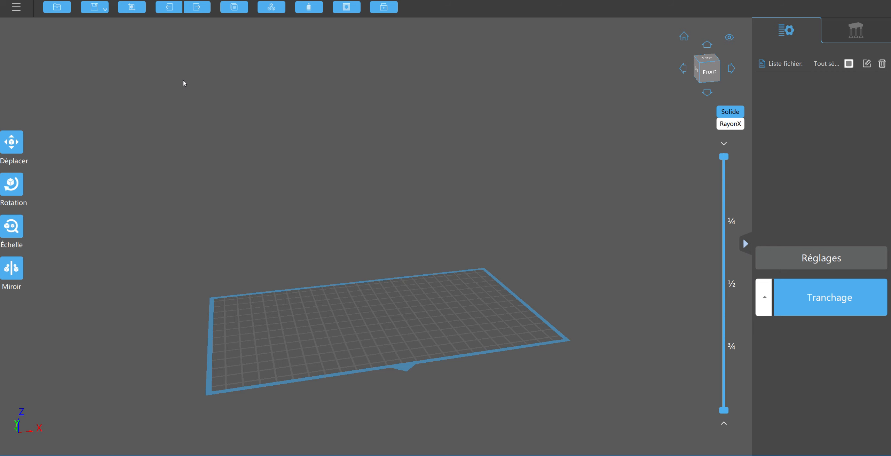
pyautogui.moveTo(337, 83); pyautogui.dragTo(328, 125)
pyautogui.moveTo(329, 125); pyautogui.dragTo(327, 125, button='right')
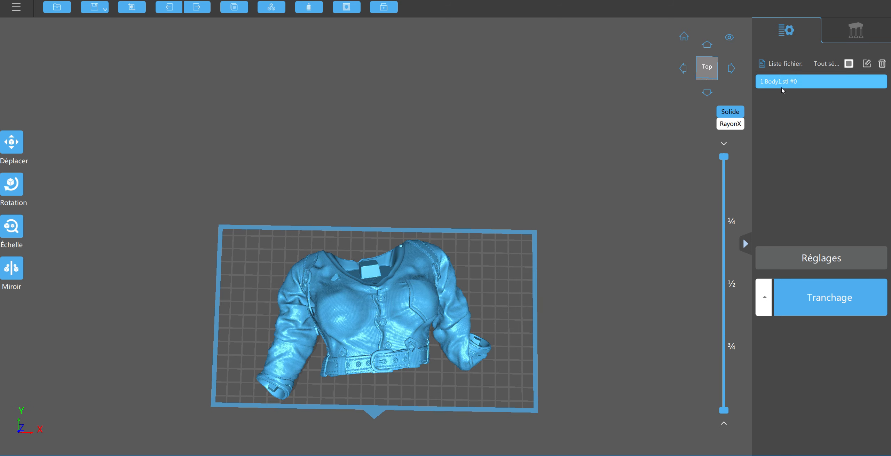
# Inspect the imported body model from above, below, front and side to judge its orientation on the plate
pyautogui.moveTo(726, 159)
pyautogui.mouseDown()
pyautogui.moveTo(723, 316)
pyautogui.moveTo(737, 357)
pyautogui.moveTo(722, 384)
pyautogui.moveTo(726, 157)
pyautogui.moveTo(727, 415)
pyautogui.moveTo(736, 145)
pyautogui.moveTo(724, 157)
pyautogui.mouseUp()
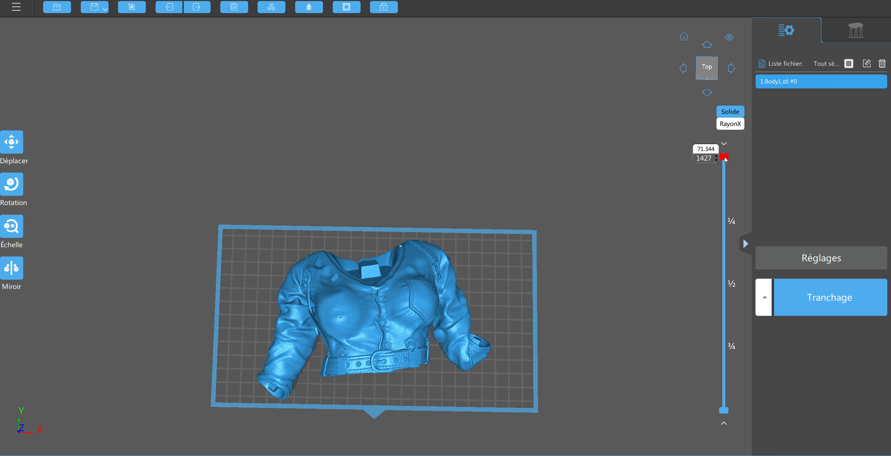
pyautogui.moveTo(198, 172); pyautogui.dragTo(279, 74)
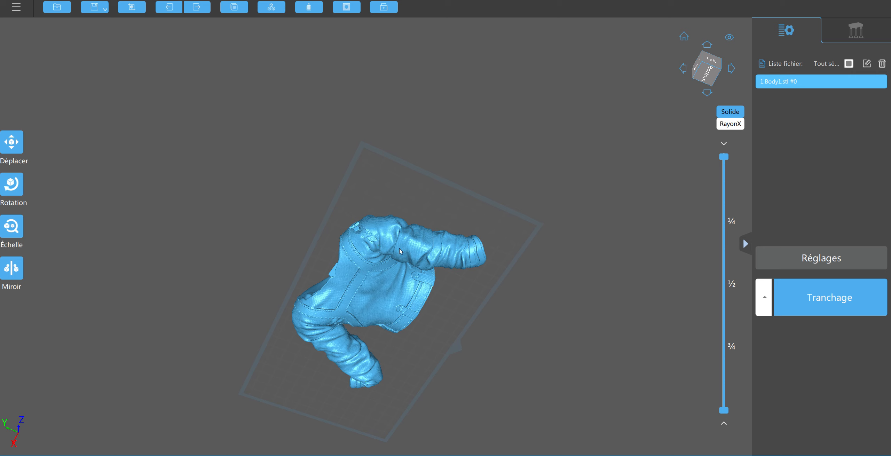
pyautogui.moveTo(612, 185); pyautogui.dragTo(609, 193, button='right')
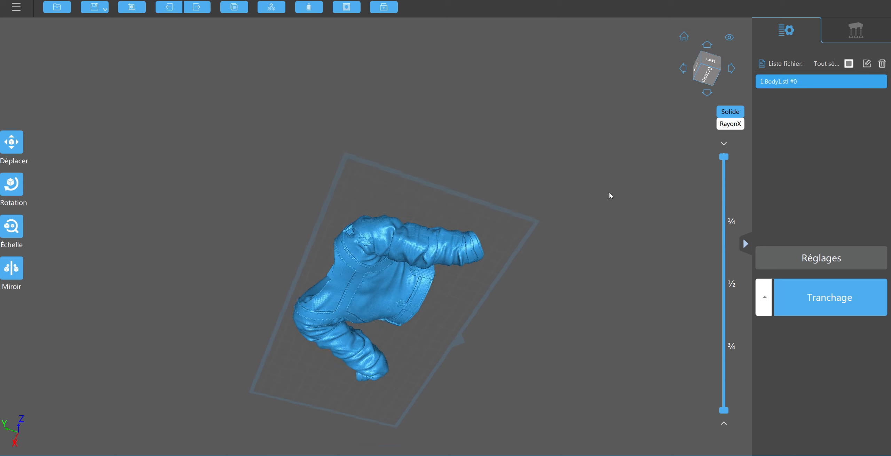
pyautogui.moveTo(609, 195); pyautogui.dragTo(546, 268)
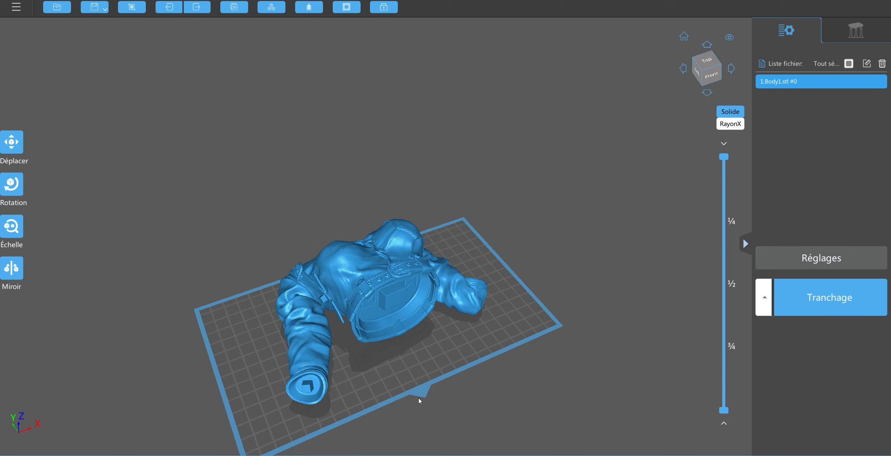
pyautogui.moveTo(424, 414); pyautogui.dragTo(472, 376)
pyautogui.moveTo(473, 376); pyautogui.dragTo(467, 381, button='right')
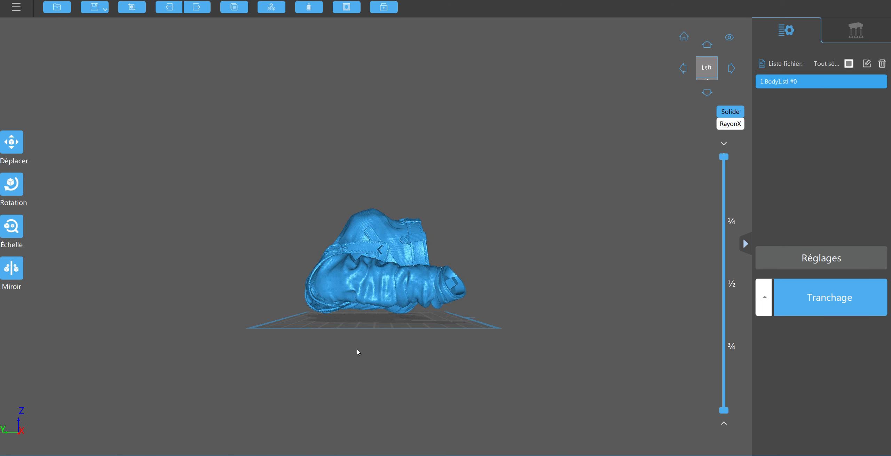
pyautogui.moveTo(356, 349); pyautogui.dragTo(414, 266)
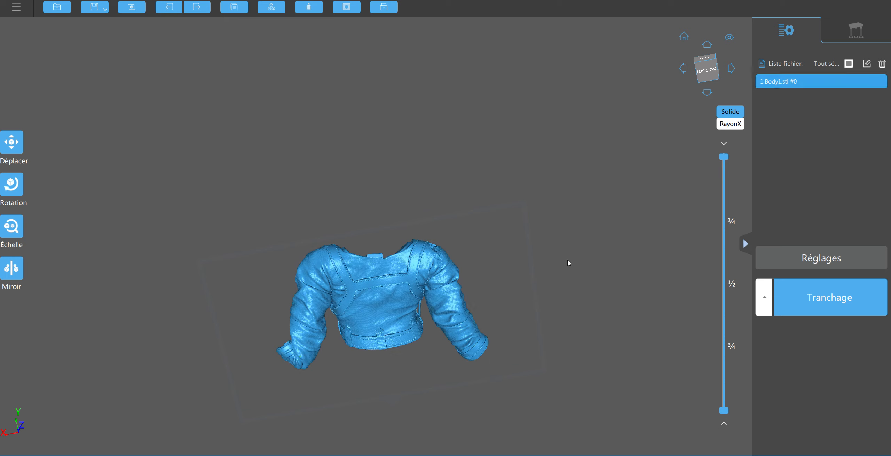
pyautogui.moveTo(555, 279); pyautogui.dragTo(497, 336)
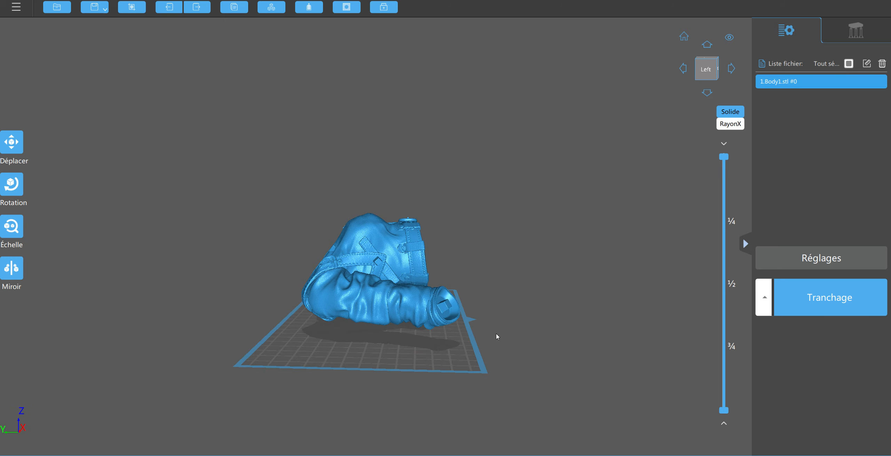
pyautogui.moveTo(496, 334); pyautogui.dragTo(501, 335, button='right')
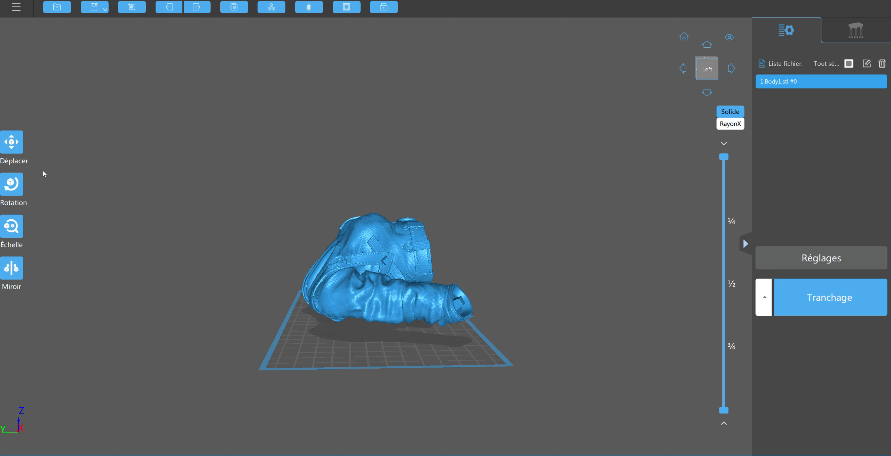
# Rotate the body model about the X axis to about 81° so the torso stands upright above the build plate
pyautogui.click(11, 185)
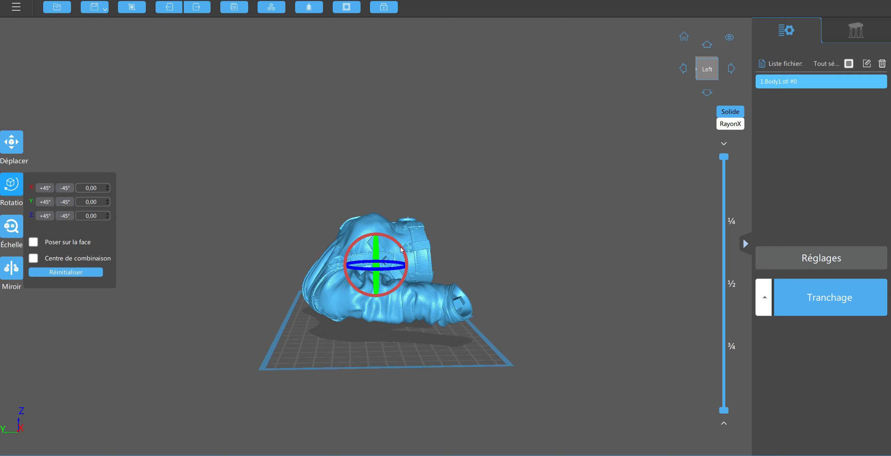
pyautogui.moveTo(401, 249); pyautogui.dragTo(408, 286)
pyautogui.click(495, 286)
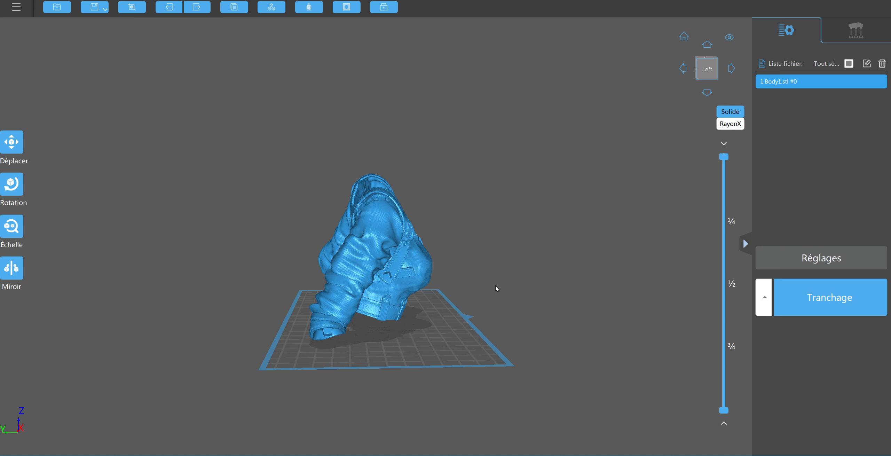
pyautogui.moveTo(496, 286); pyautogui.dragTo(502, 284, button='right')
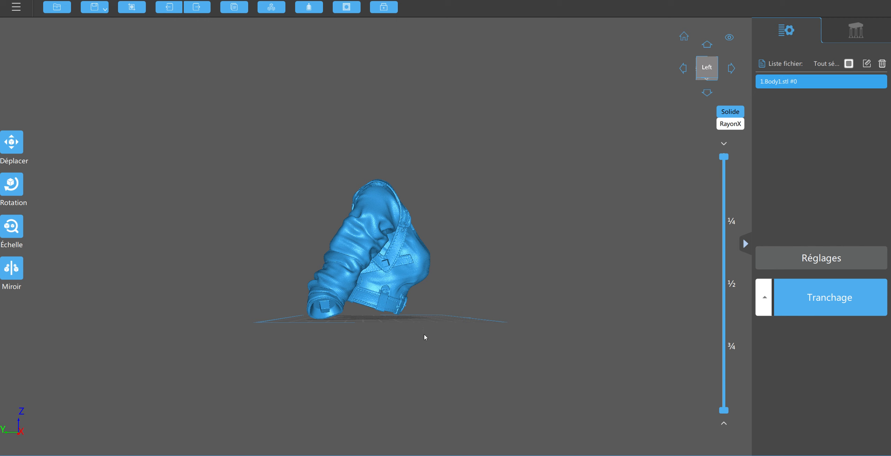
pyautogui.moveTo(424, 335)
pyautogui.mouseDown(button='right')
pyautogui.moveTo(421, 346)
pyautogui.moveTo(411, 325)
pyautogui.mouseUp(button='right')
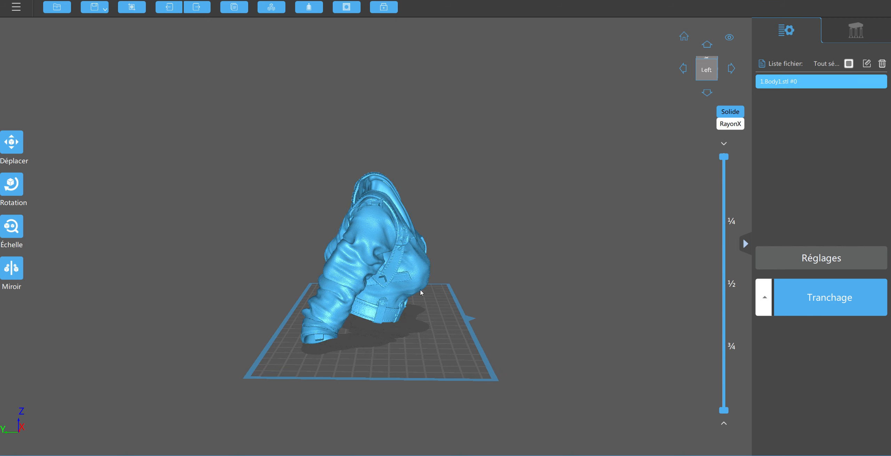
pyautogui.moveTo(518, 273); pyautogui.dragTo(521, 265, button='right')
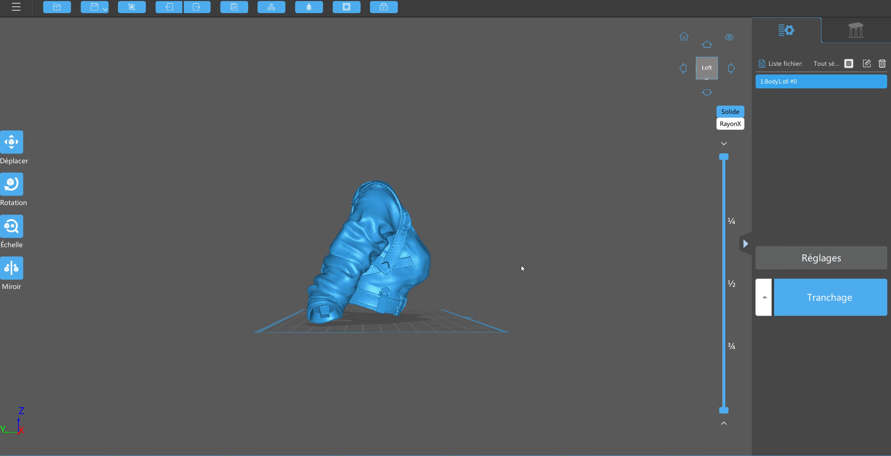
pyautogui.click(14, 184)
pyautogui.moveTo(359, 233); pyautogui.dragTo(351, 240)
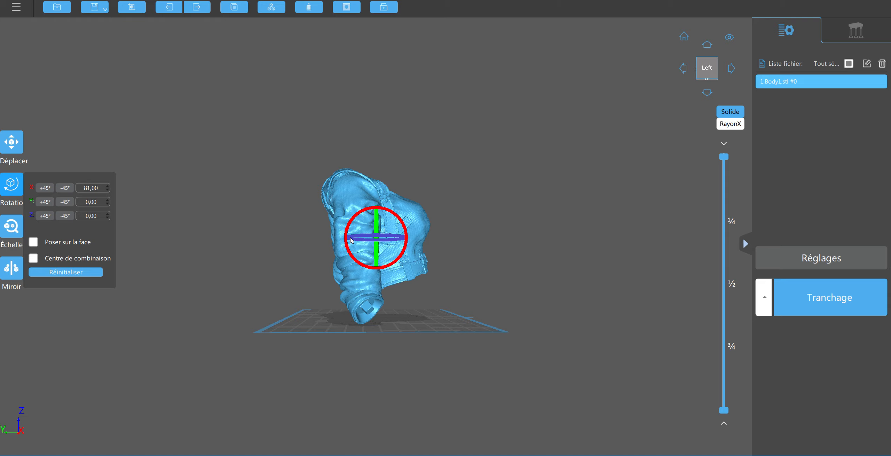
pyautogui.click(560, 228)
pyautogui.moveTo(560, 228); pyautogui.dragTo(499, 243)
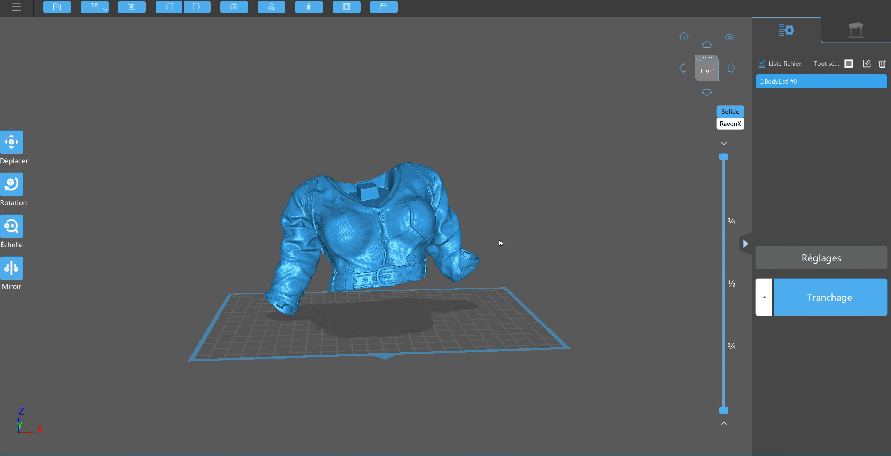
# Try mirroring the body model along Z, and mirror it along Z again to restore its upright orientation
pyautogui.click(17, 271)
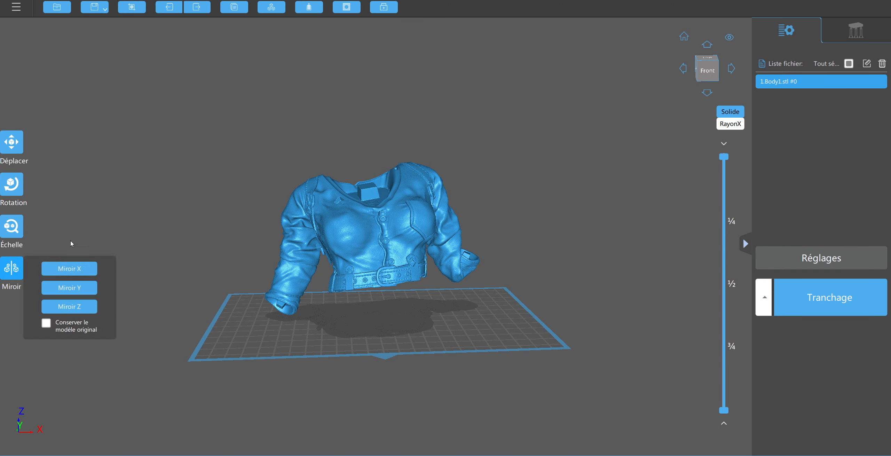
pyautogui.click(81, 309)
pyautogui.moveTo(205, 279); pyautogui.dragTo(273, 252)
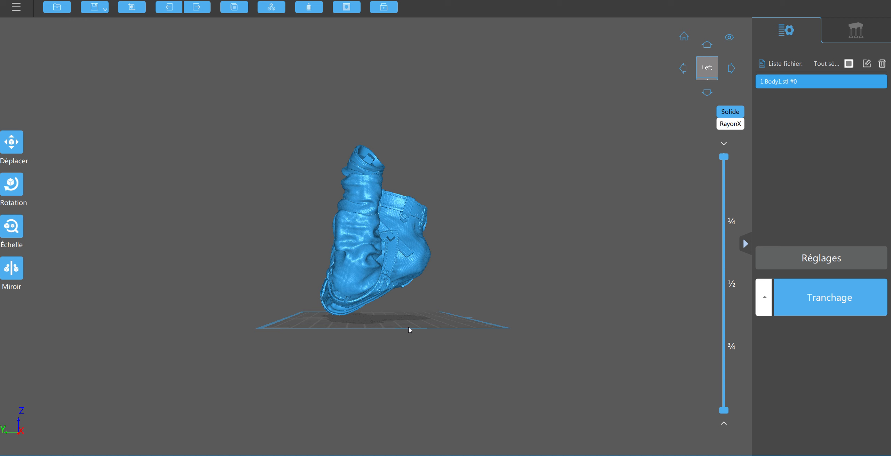
pyautogui.moveTo(409, 329); pyautogui.dragTo(407, 310)
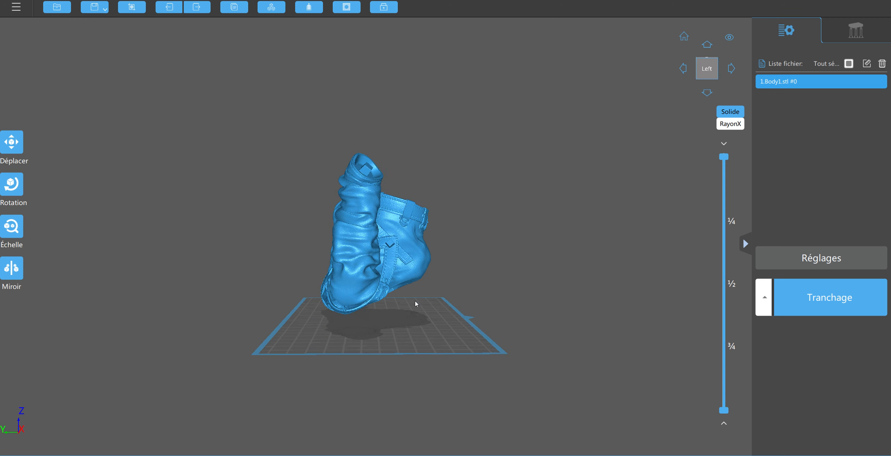
pyautogui.click(14, 273)
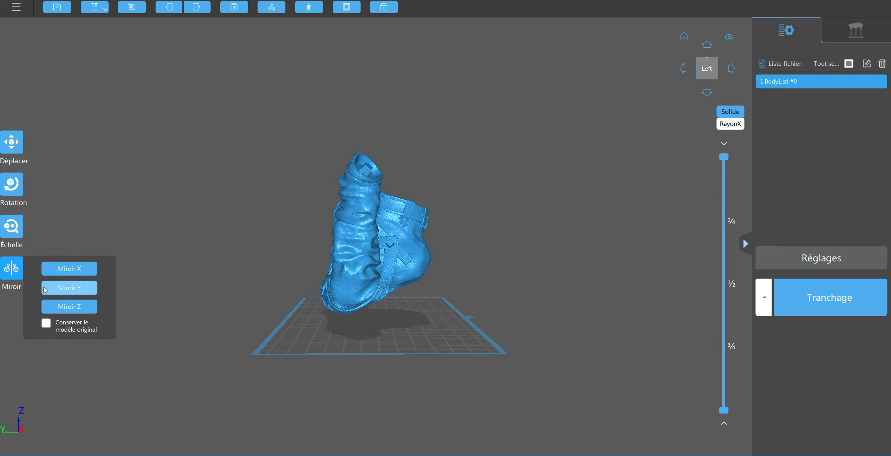
pyautogui.click(71, 307)
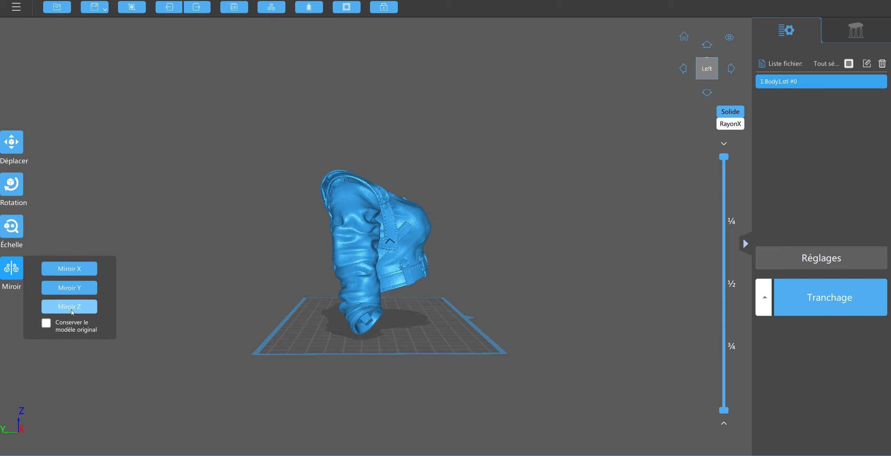
pyautogui.moveTo(288, 255); pyautogui.dragTo(166, 259)
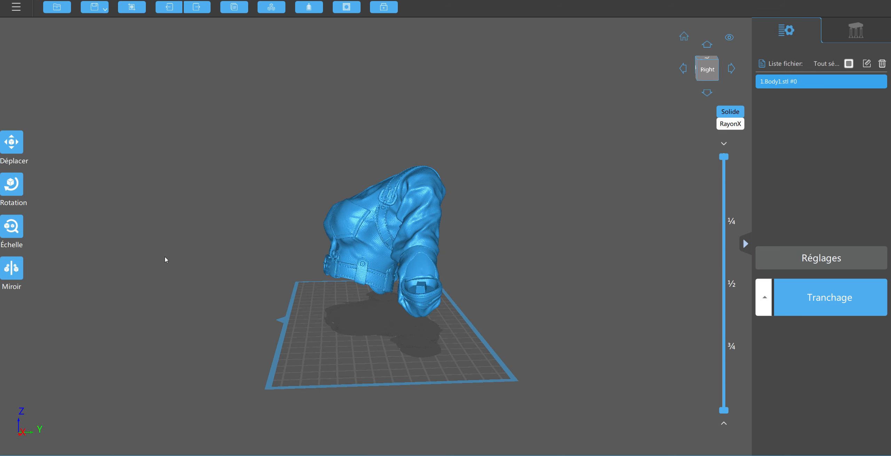
# Fine-tune the upright body model's tilt by rotating it about -5° around the X axis
pyautogui.click(11, 184)
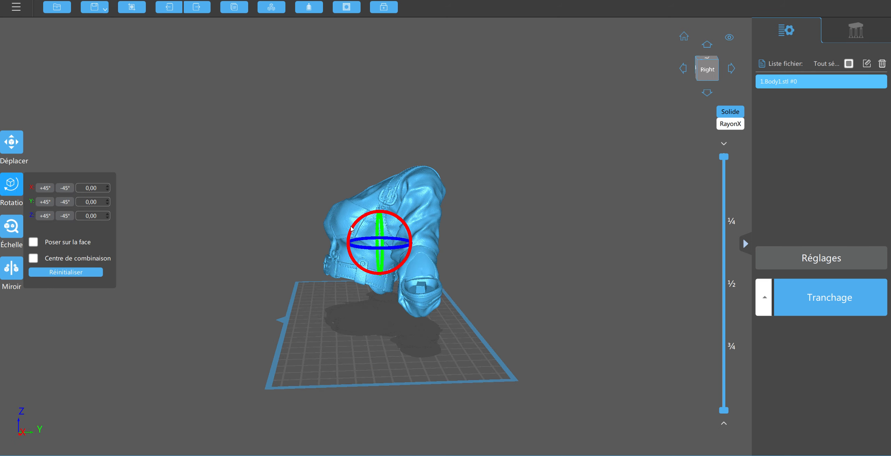
pyautogui.moveTo(354, 227); pyautogui.dragTo(349, 231)
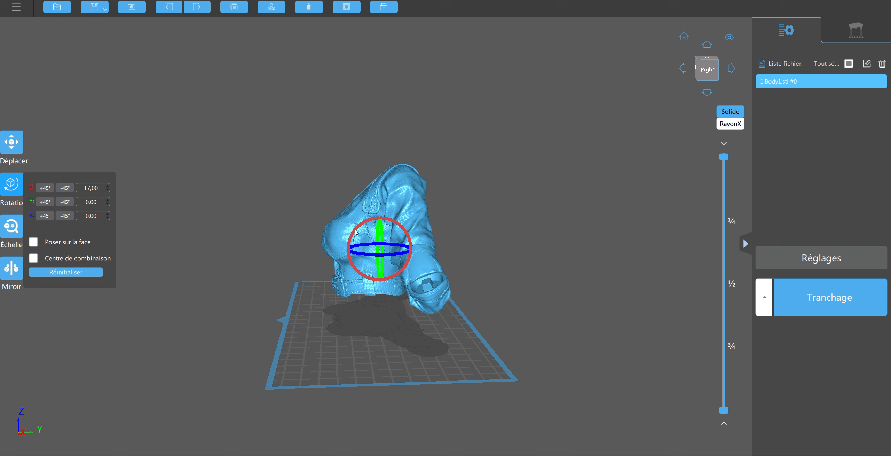
pyautogui.moveTo(355, 232); pyautogui.dragTo(359, 228)
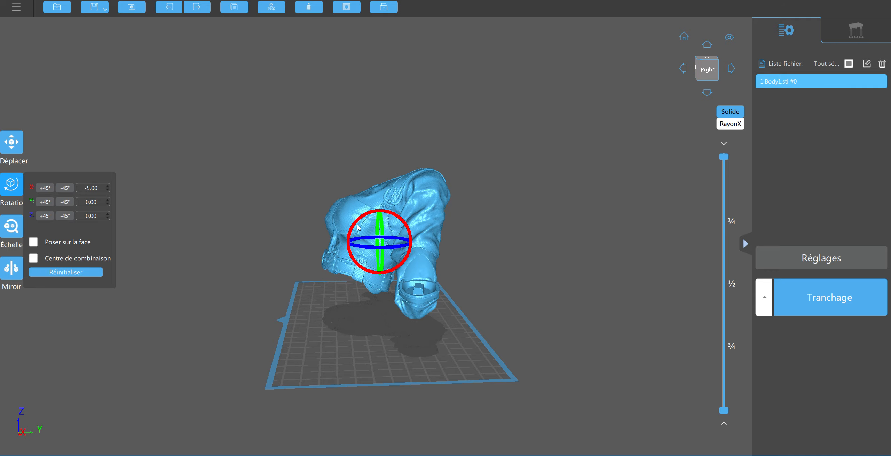
pyautogui.click(589, 209)
pyautogui.moveTo(588, 208); pyautogui.dragTo(407, 255)
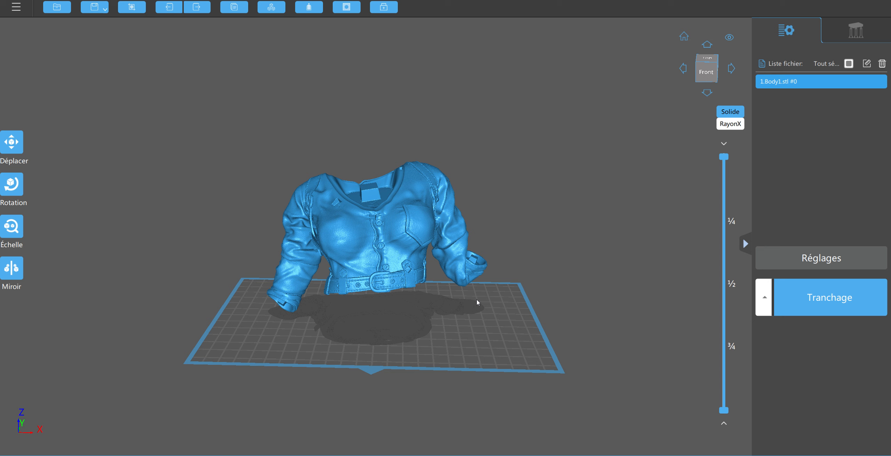
pyautogui.moveTo(437, 363); pyautogui.dragTo(442, 355)
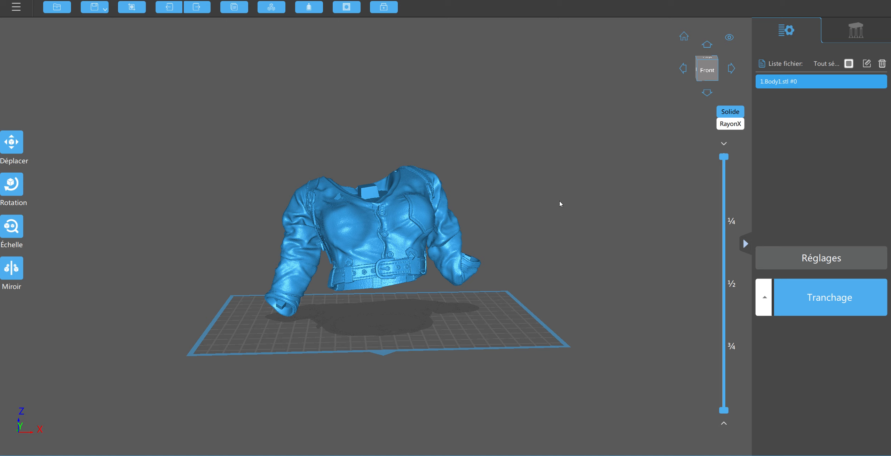
# Open the support settings for the body model and review the contact shape and contact diameter parameters
pyautogui.click(848, 34)
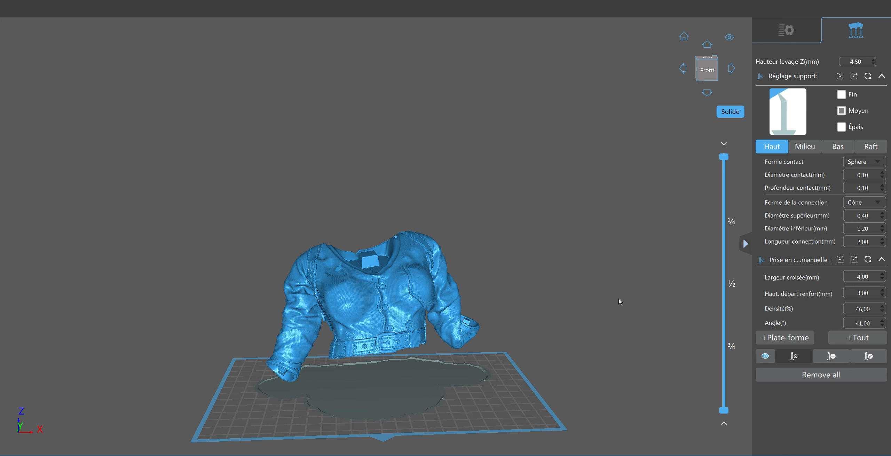
pyautogui.moveTo(616, 308); pyautogui.dragTo(573, 184)
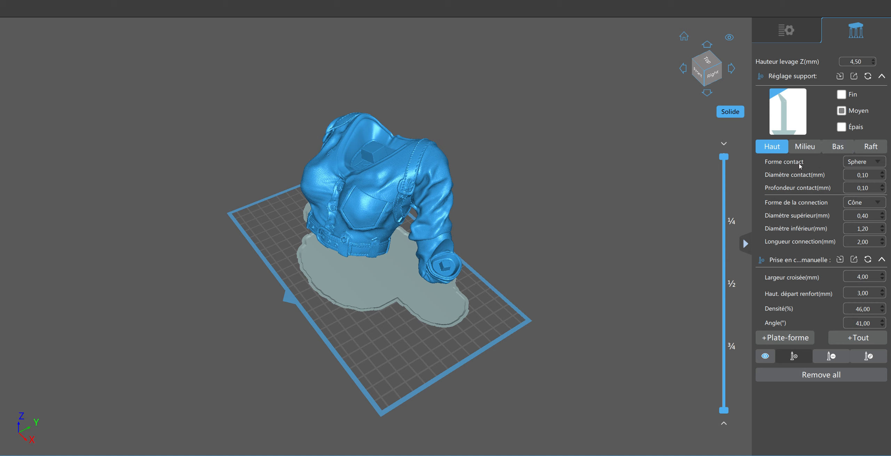
pyautogui.moveTo(870, 163)
pyautogui.moveTo(862, 177)
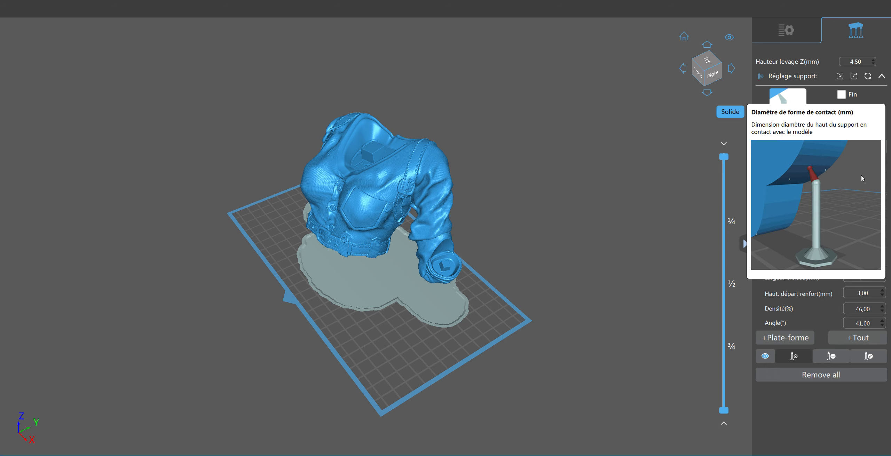
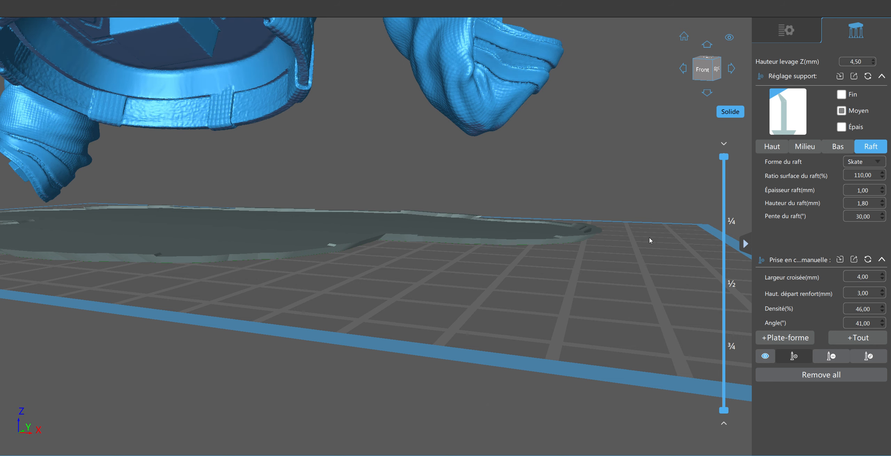
# Try generating automatic supports over the entire body model with the support density set to 12%
pyautogui.moveTo(648, 240); pyautogui.dragTo(505, 274)
pyautogui.scroll(-5, 601, 256)
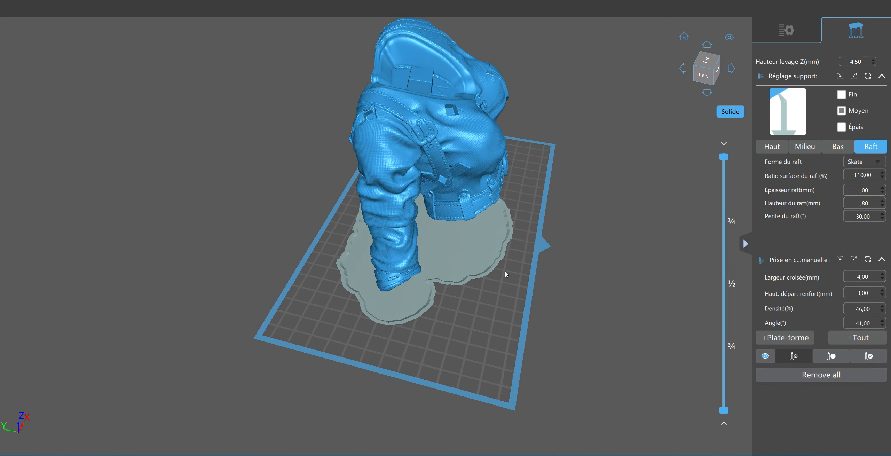
pyautogui.moveTo(505, 271)
pyautogui.mouseDown(button='right')
pyautogui.moveTo(497, 258)
pyautogui.moveTo(438, 267)
pyautogui.mouseUp(button='right')
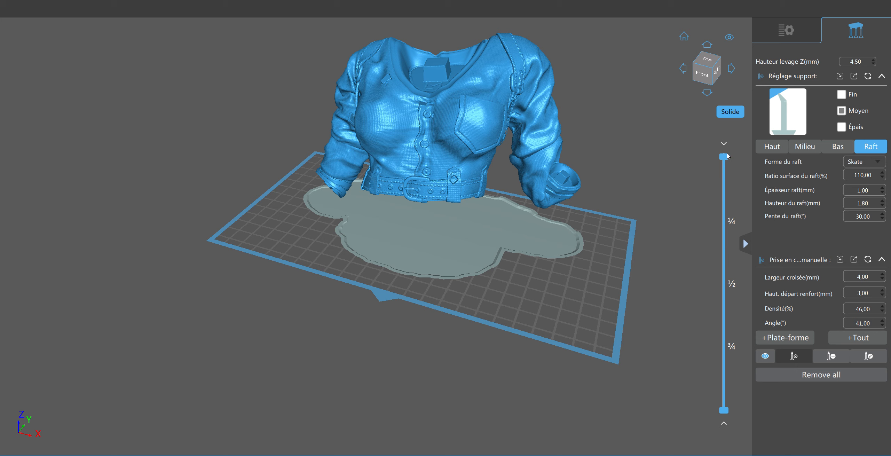
pyautogui.moveTo(725, 157)
pyautogui.mouseDown()
pyautogui.moveTo(724, 265)
pyautogui.moveTo(711, 335)
pyautogui.moveTo(714, 156)
pyautogui.mouseUp()
pyautogui.moveTo(860, 311)
pyautogui.scroll(-6, 883, 313)
pyautogui.scroll(-10, 883, 313)
pyautogui.scroll(6, 882, 308)
pyautogui.click(856, 339)
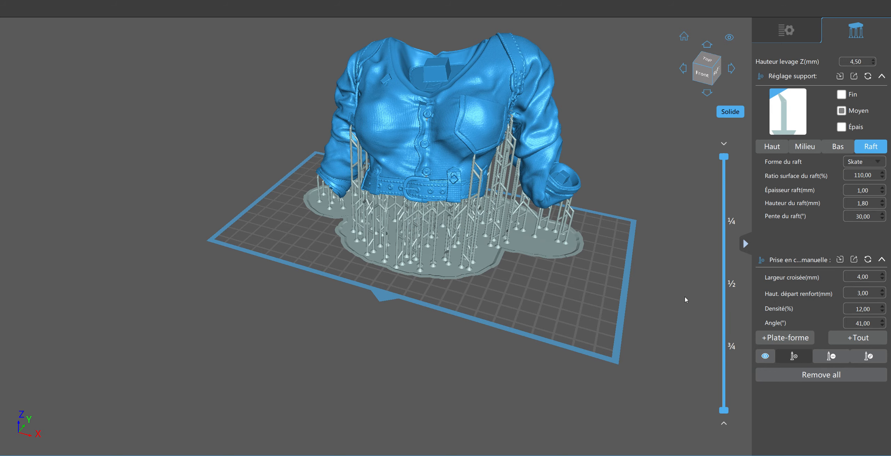
# Try a support density of 100% and regenerate the supports over the entire body model, replacing the existing ones
pyautogui.moveTo(684, 296)
pyautogui.mouseDown(button='right')
pyautogui.moveTo(641, 305)
pyautogui.moveTo(589, 282)
pyautogui.moveTo(497, 274)
pyautogui.moveTo(461, 277)
pyautogui.moveTo(447, 295)
pyautogui.moveTo(466, 302)
pyautogui.moveTo(514, 292)
pyautogui.moveTo(539, 272)
pyautogui.moveTo(584, 270)
pyautogui.moveTo(678, 292)
pyautogui.mouseUp(button='right')
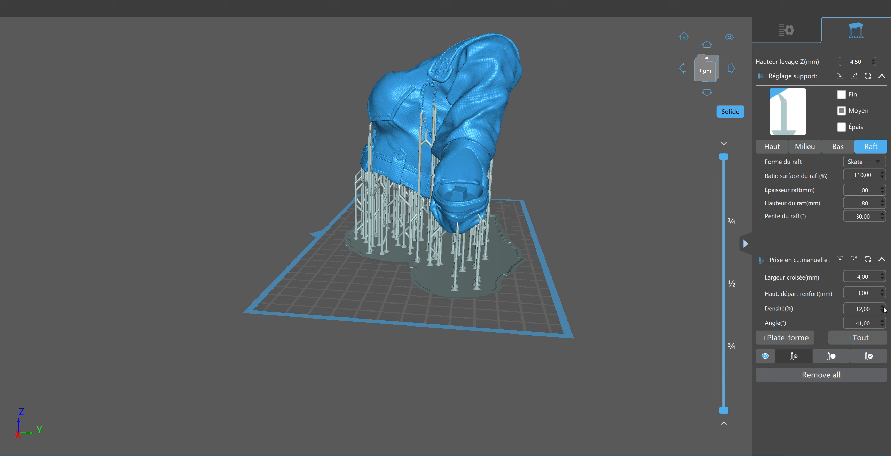
pyautogui.click(882, 309)
pyautogui.click(858, 340)
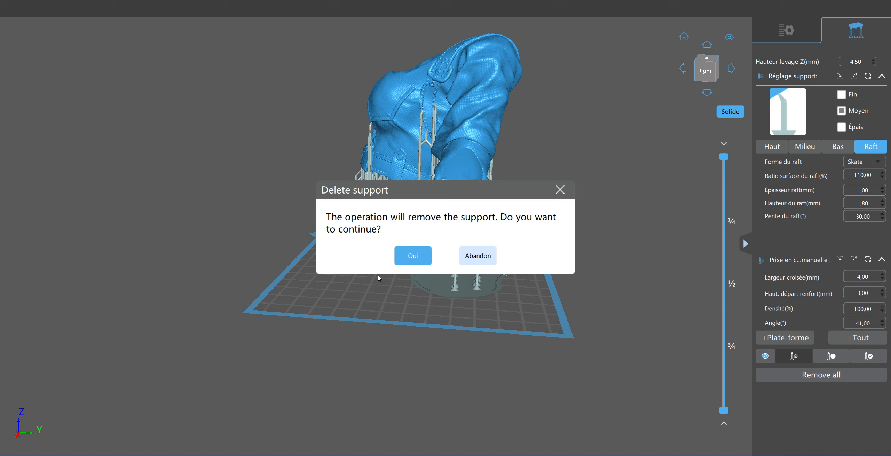
pyautogui.click(413, 257)
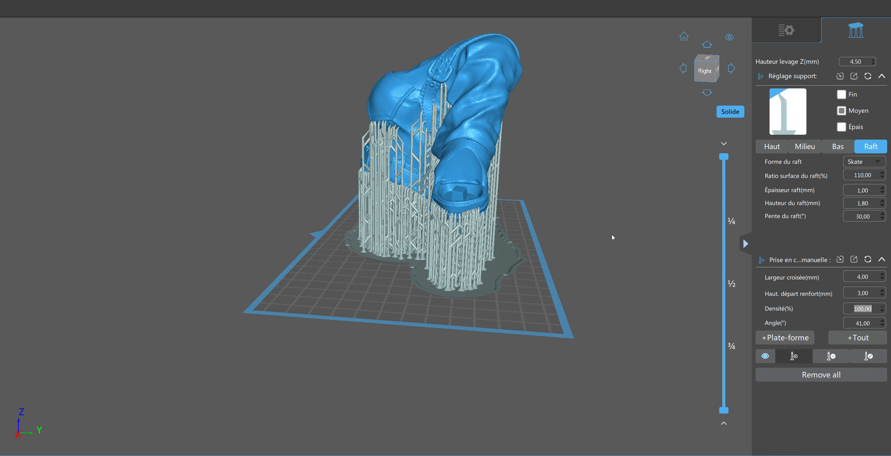
# Set the support density to 42% and the support angle to 33°, and regenerate the supports over the entire model
pyautogui.moveTo(612, 235); pyautogui.dragTo(430, 245, button='right')
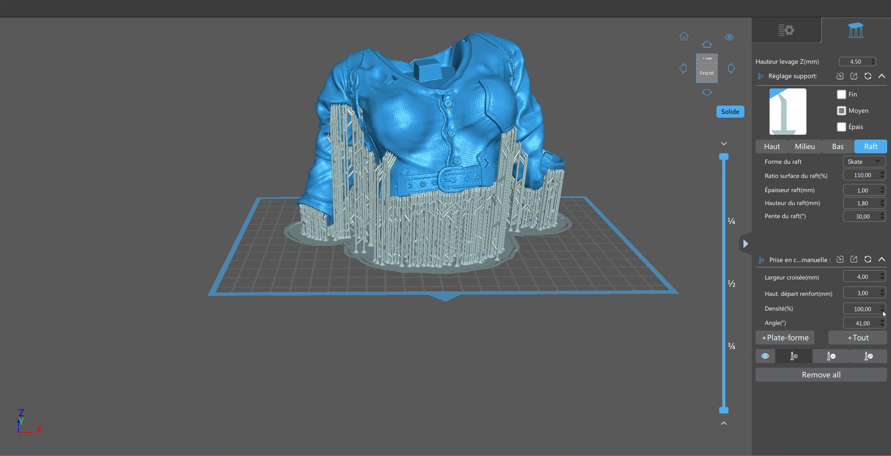
pyautogui.scroll(-20, 883, 313)
pyautogui.moveTo(398, 368); pyautogui.dragTo(477, 304)
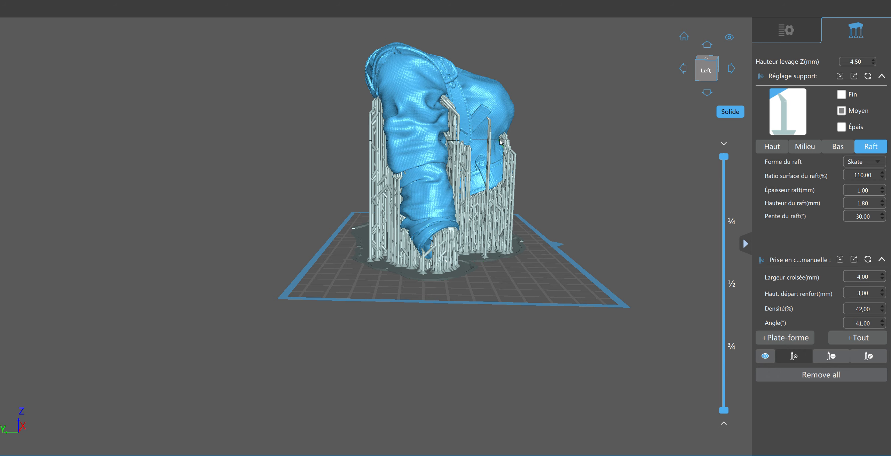
pyautogui.moveTo(614, 158); pyautogui.dragTo(481, 213)
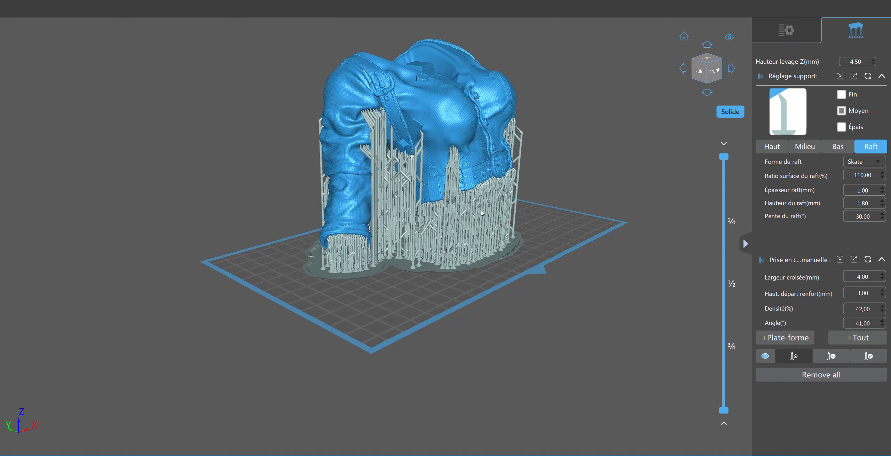
pyautogui.scroll(8, 481, 213)
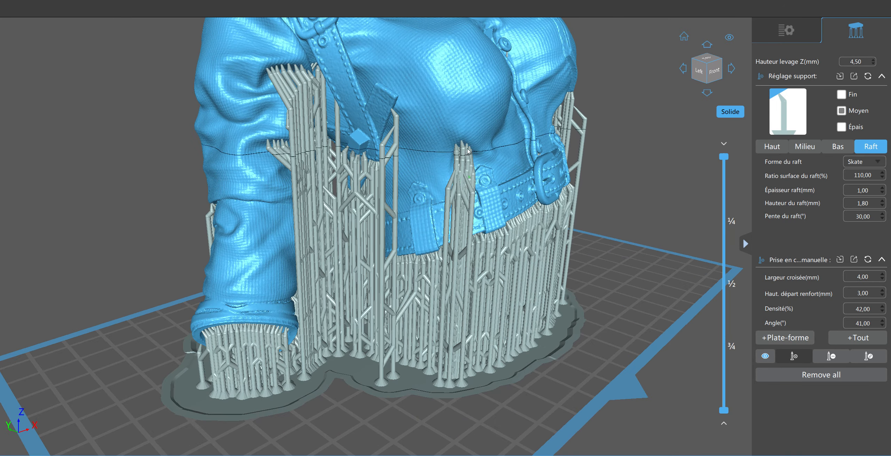
pyautogui.moveTo(446, 188); pyautogui.dragTo(474, 188, button='right')
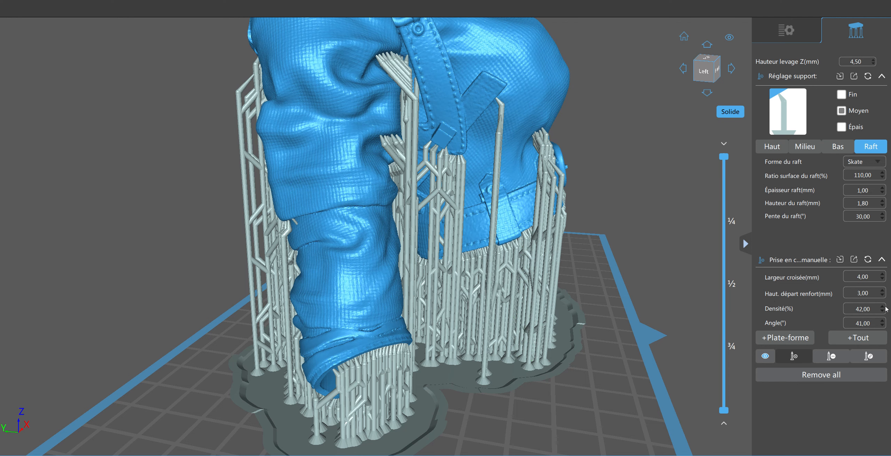
pyautogui.click(883, 326)
pyautogui.click(883, 326)
pyautogui.click(857, 340)
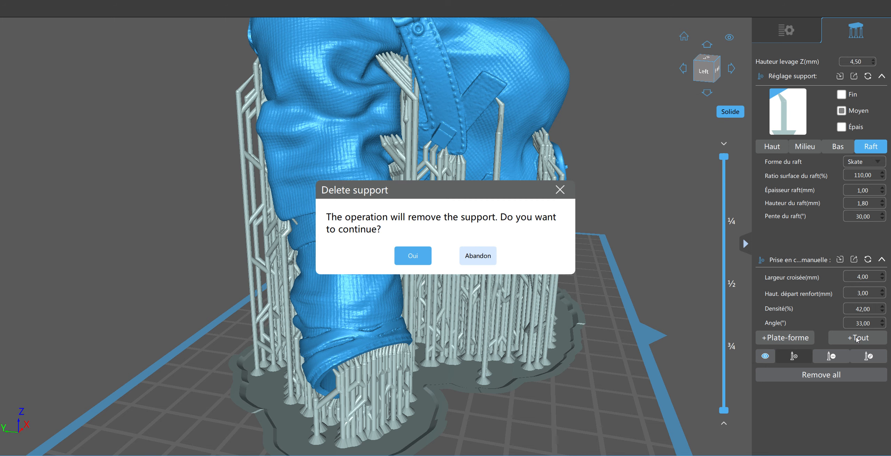
pyautogui.click(427, 257)
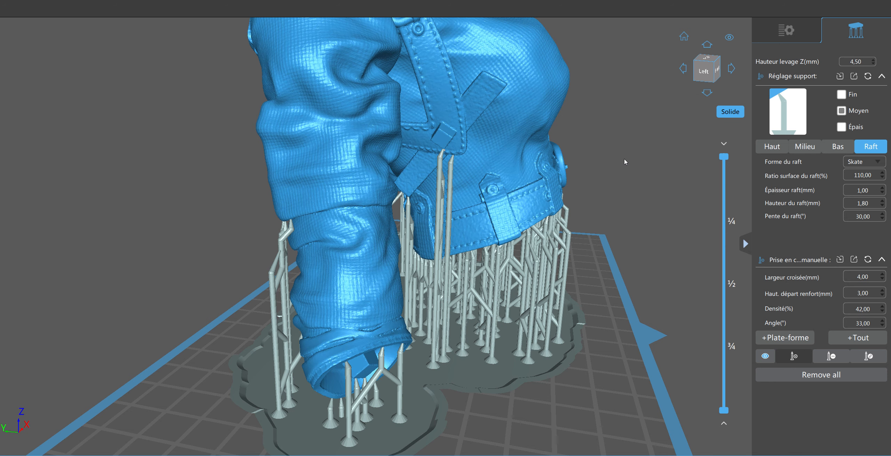
# Examine the regenerated supports under the sleeves, chest and belt from the side, front and above
pyautogui.moveTo(624, 158)
pyautogui.mouseDown(button='right')
pyautogui.moveTo(611, 162)
pyautogui.moveTo(620, 150)
pyautogui.mouseUp(button='right')
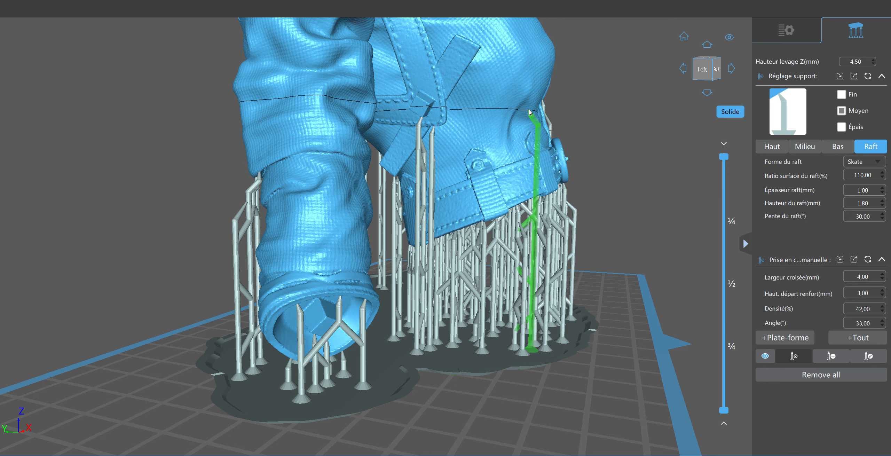
pyautogui.moveTo(631, 162); pyautogui.dragTo(575, 176, button='right')
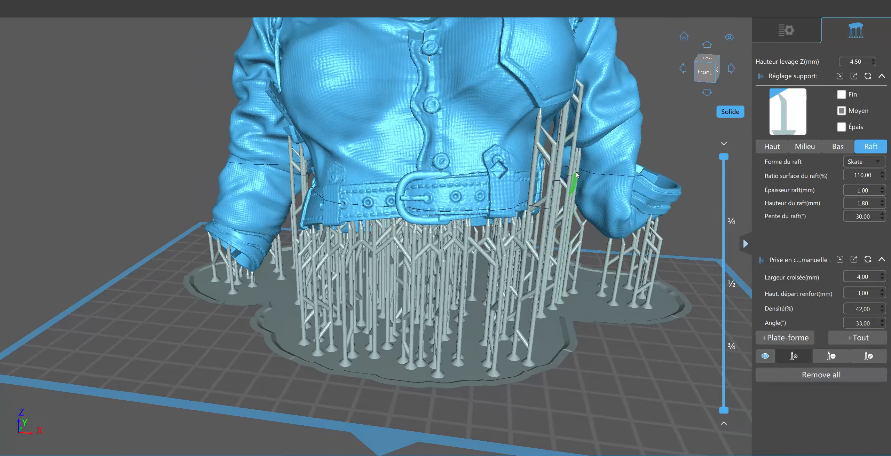
pyautogui.scroll(-5, 605, 224)
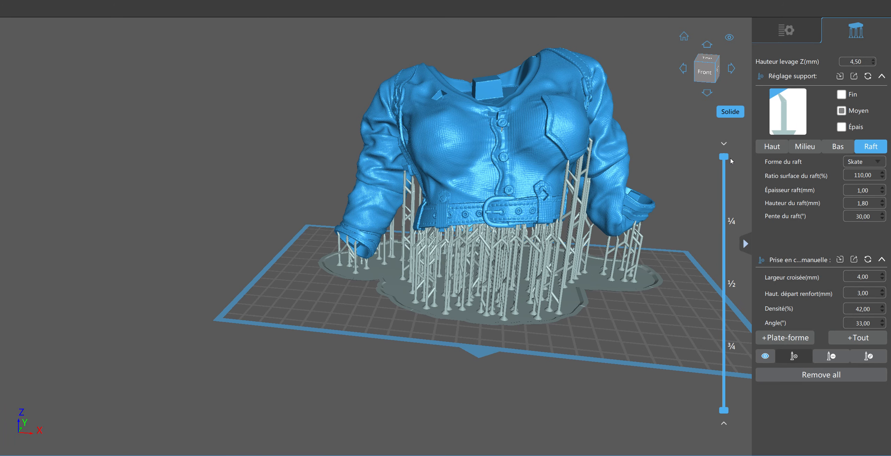
pyautogui.moveTo(726, 159)
pyautogui.mouseDown()
pyautogui.moveTo(723, 239)
pyautogui.moveTo(723, 150)
pyautogui.mouseUp()
pyautogui.moveTo(192, 135); pyautogui.dragTo(278, 190, button='right')
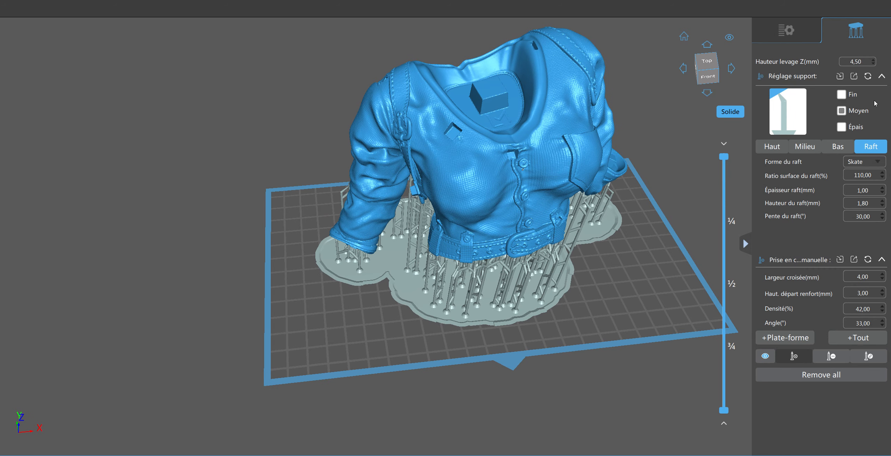
# Hollow the body model on the interior side with a 2 mm wall thickness, 0% precision and no infill structure
pyautogui.click(788, 35)
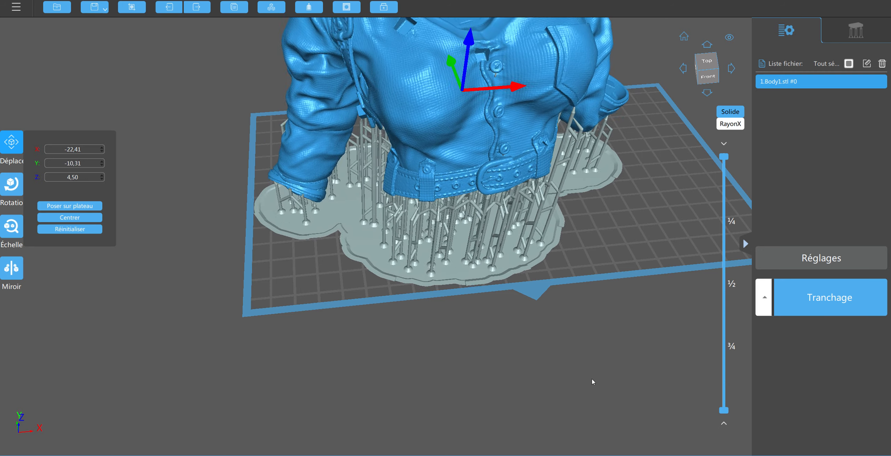
pyautogui.moveTo(592, 379); pyautogui.dragTo(576, 353)
pyautogui.click(576, 353)
pyautogui.moveTo(638, 328); pyautogui.dragTo(560, 407, button='middle')
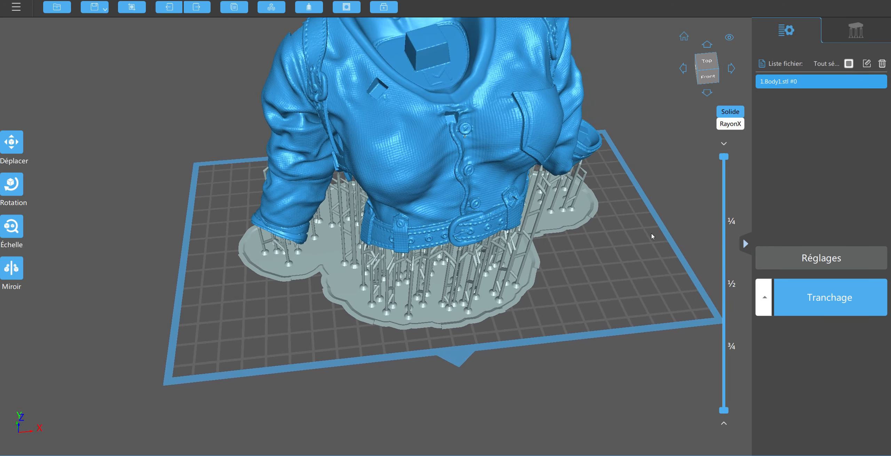
pyautogui.scroll(-5, 647, 222)
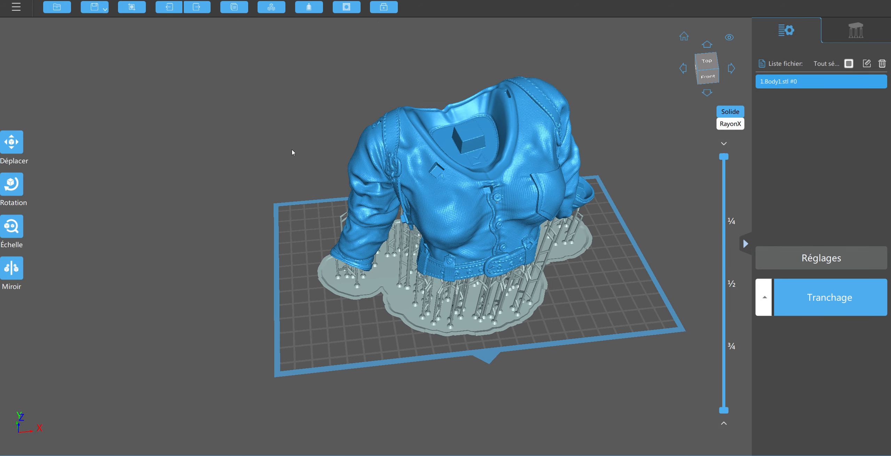
pyautogui.moveTo(291, 152); pyautogui.dragTo(153, 137, button='middle')
pyautogui.moveTo(255, 109); pyautogui.dragTo(216, 114, button='middle')
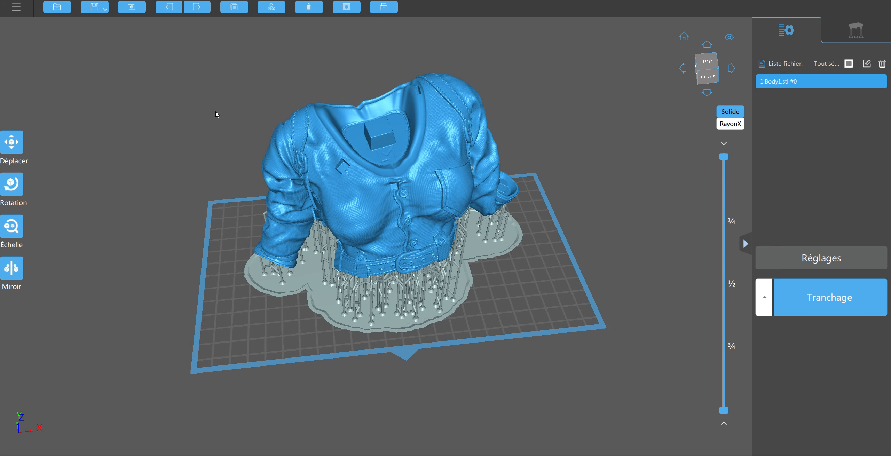
pyautogui.click(308, 8)
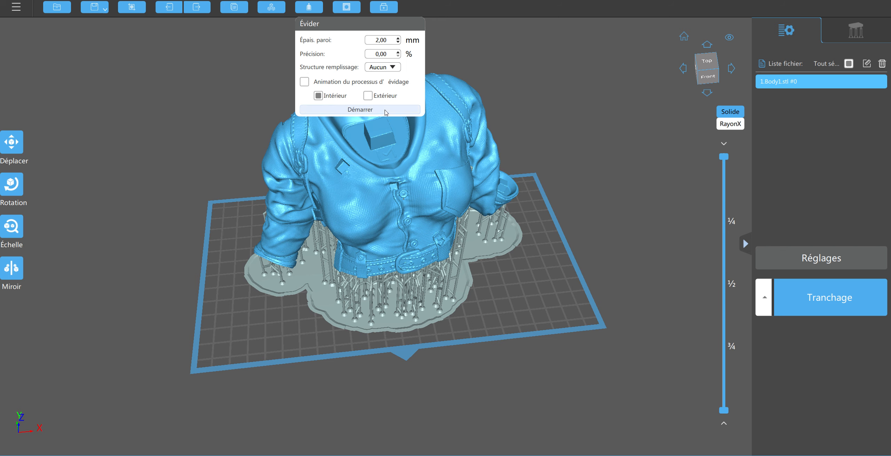
pyautogui.click(360, 110)
pyautogui.click(656, 142)
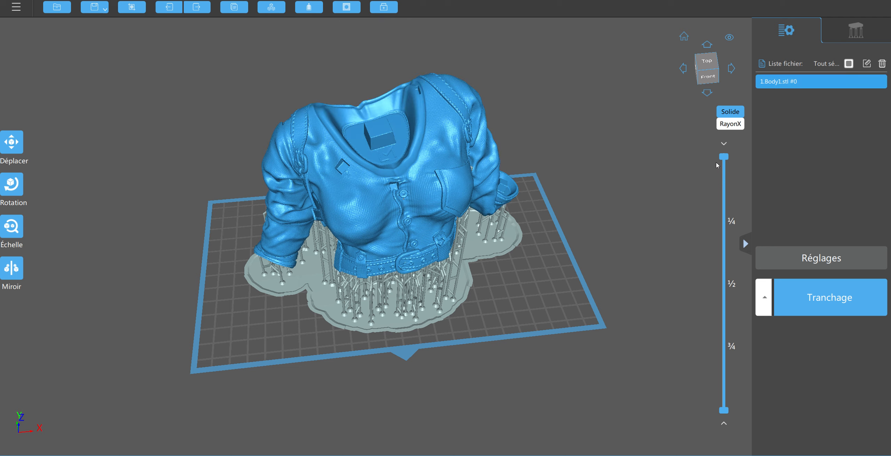
# Section the view of the body model down to about mid-height and expose the hollow interior from above
pyautogui.click(724, 158)
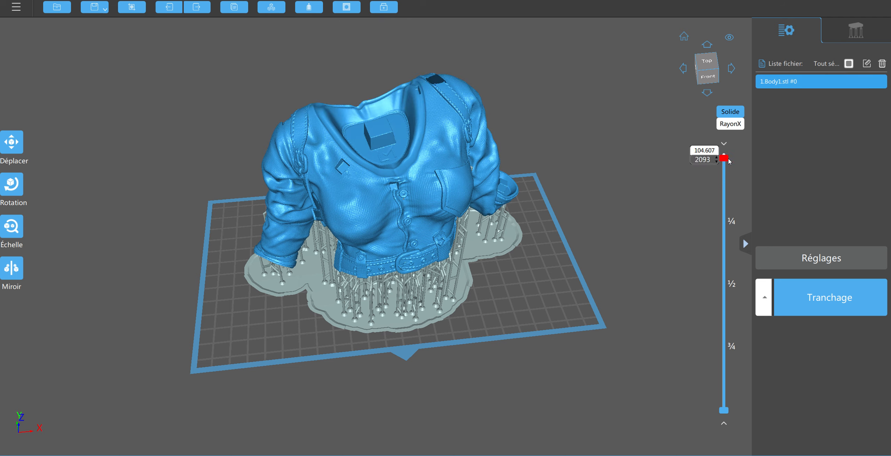
pyautogui.moveTo(728, 159); pyautogui.dragTo(747, 137)
pyautogui.moveTo(634, 100); pyautogui.dragTo(633, 122)
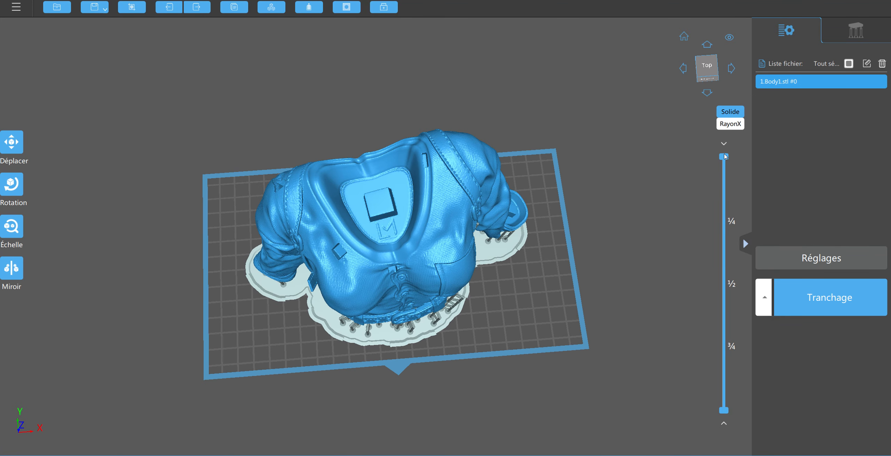
pyautogui.moveTo(724, 156); pyautogui.dragTo(723, 232)
pyautogui.moveTo(725, 265)
pyautogui.mouseDown()
pyautogui.moveTo(725, 292)
pyautogui.moveTo(721, 199)
pyautogui.moveTo(733, 147)
pyautogui.moveTo(723, 281)
pyautogui.mouseUp()
pyautogui.moveTo(591, 181); pyautogui.dragTo(590, 195, button='right')
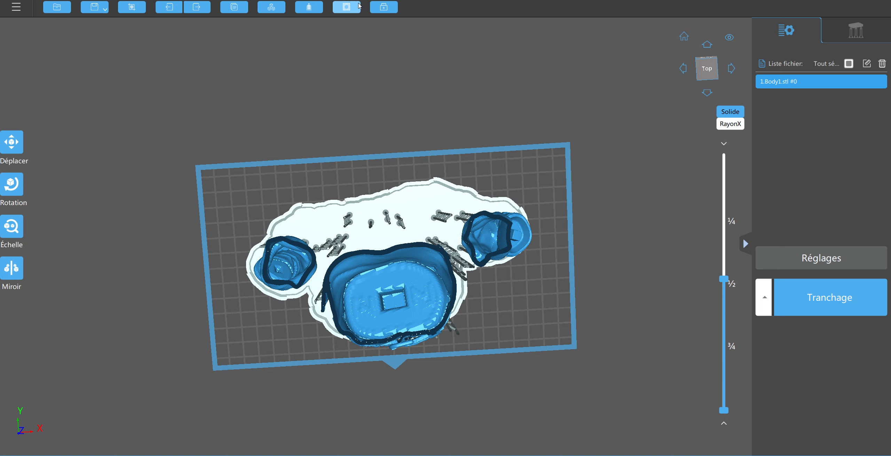
# Punch three circular holes, 6 mm wide and 3.5 mm deep, in the torso's interior floor: one in the central recess and one on either side
pyautogui.click(347, 8)
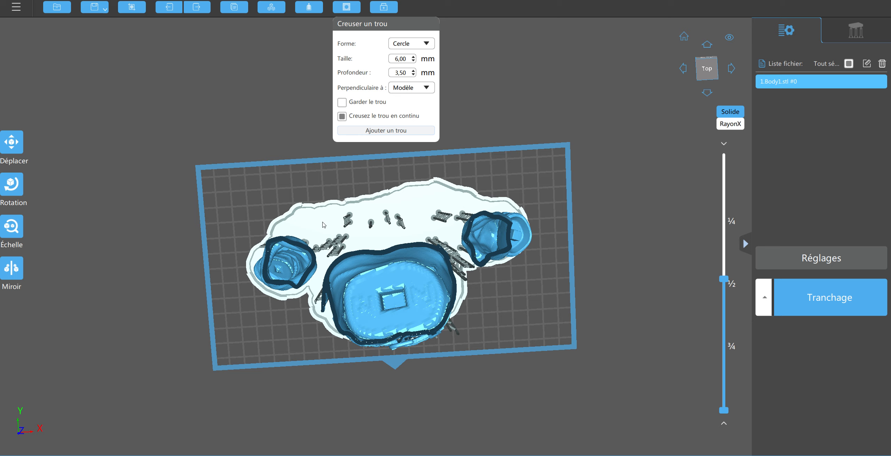
pyautogui.click(397, 131)
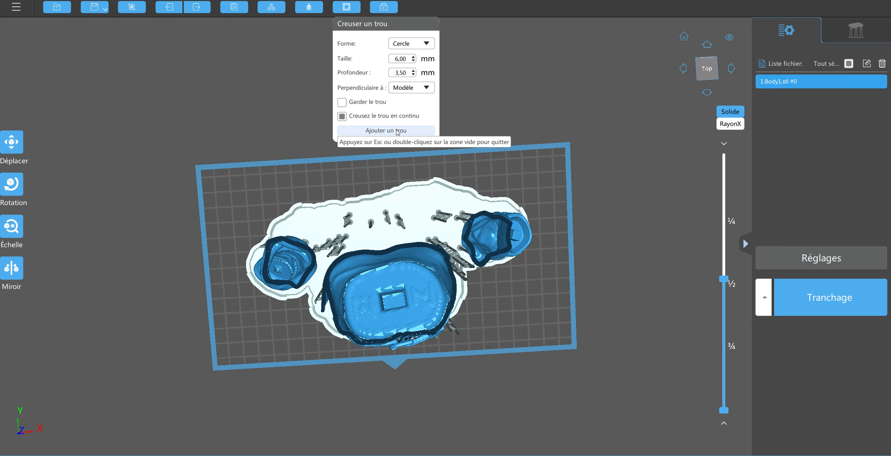
pyautogui.click(396, 301)
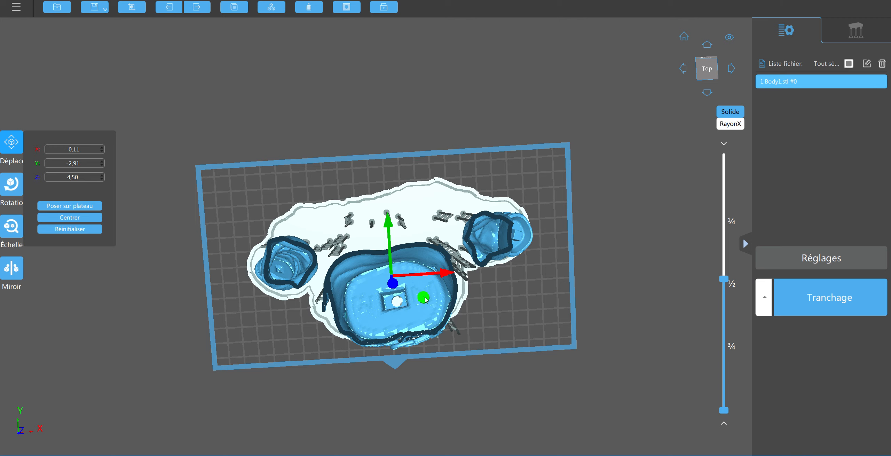
pyautogui.click(426, 297)
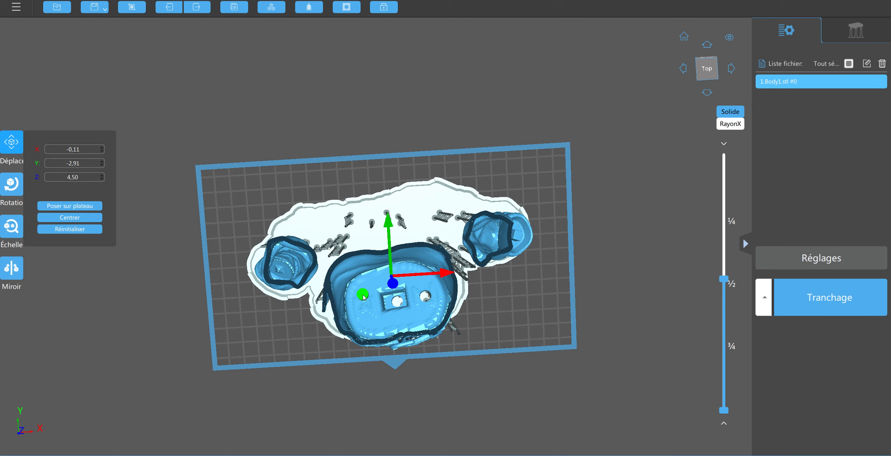
pyautogui.click(366, 310)
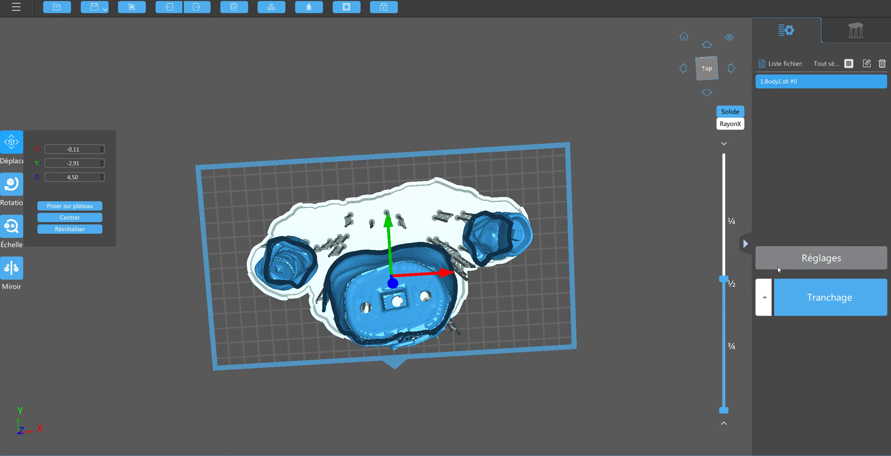
# Restore the full-height view and punch two 6 mm circular holes in the neck recess floor, one on either side of the square block
pyautogui.moveTo(722, 281); pyautogui.dragTo(718, 240)
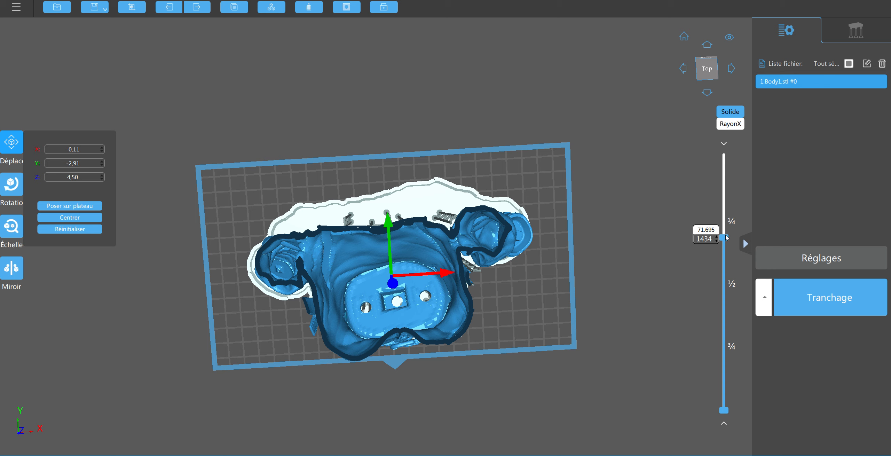
pyautogui.moveTo(726, 238); pyautogui.dragTo(721, 149)
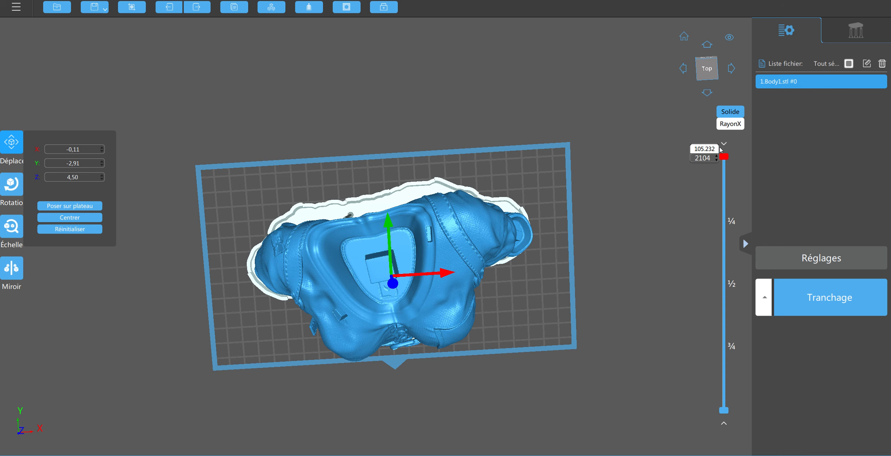
pyautogui.click(381, 267)
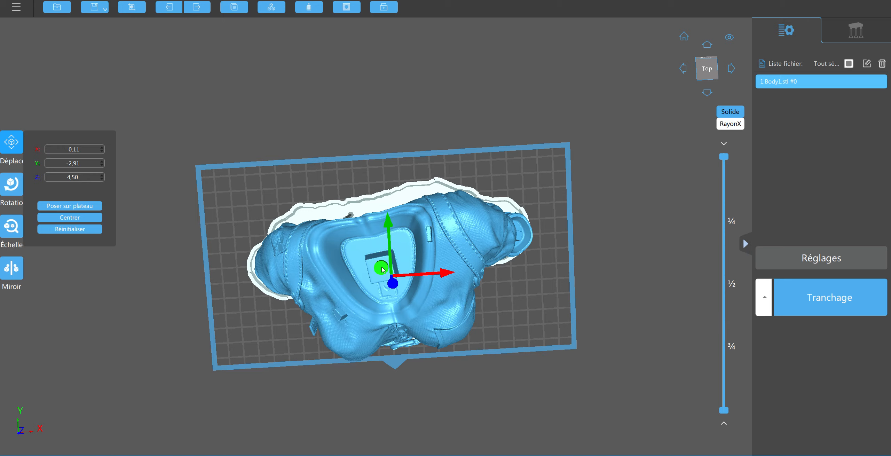
pyautogui.click(355, 252)
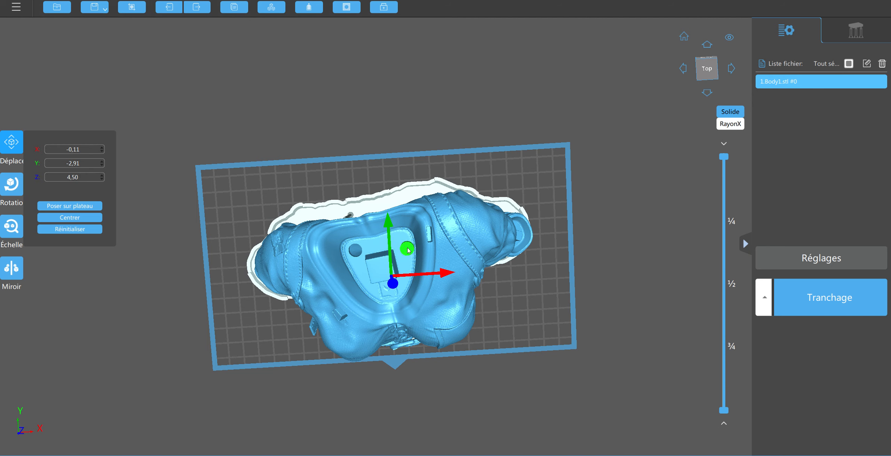
pyautogui.click(398, 241)
# Punch a circular hole, 3.5 mm wide and 3.5 mm deep, beside the square block inside the sleeve opening on the figure's right arm
pyautogui.click(626, 236)
pyautogui.moveTo(626, 237); pyautogui.dragTo(671, 195, button='right')
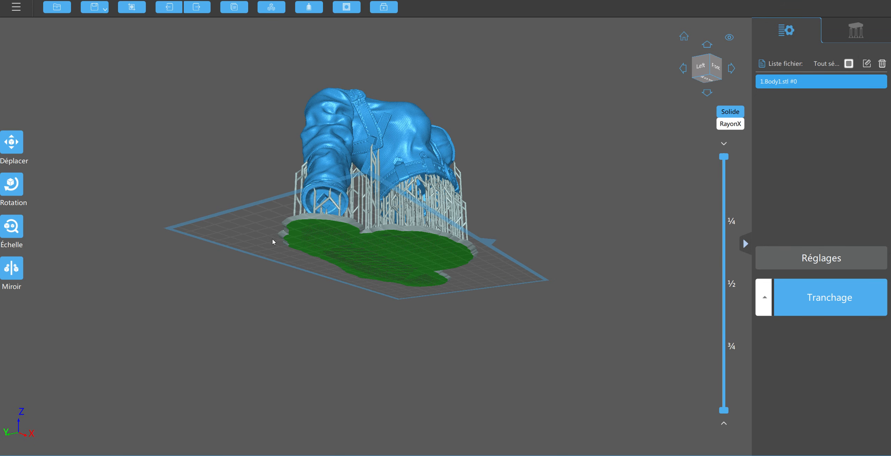
pyautogui.scroll(4, 327, 198)
pyautogui.scroll(5, 308, 214)
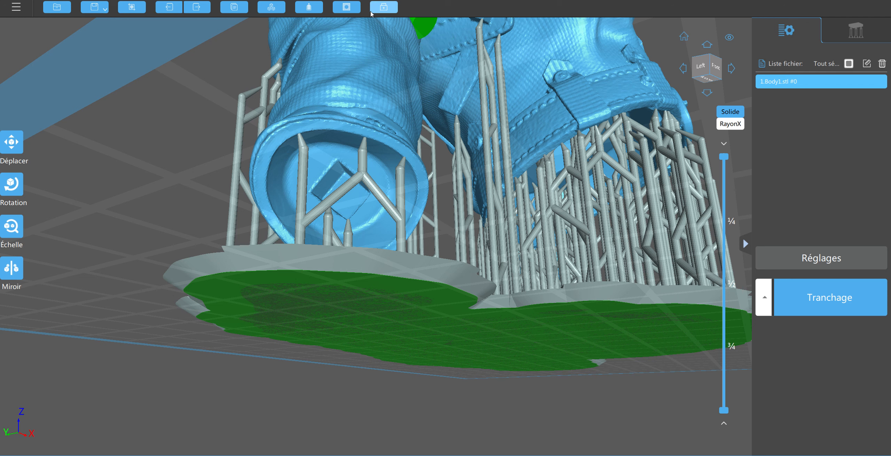
pyautogui.click(347, 10)
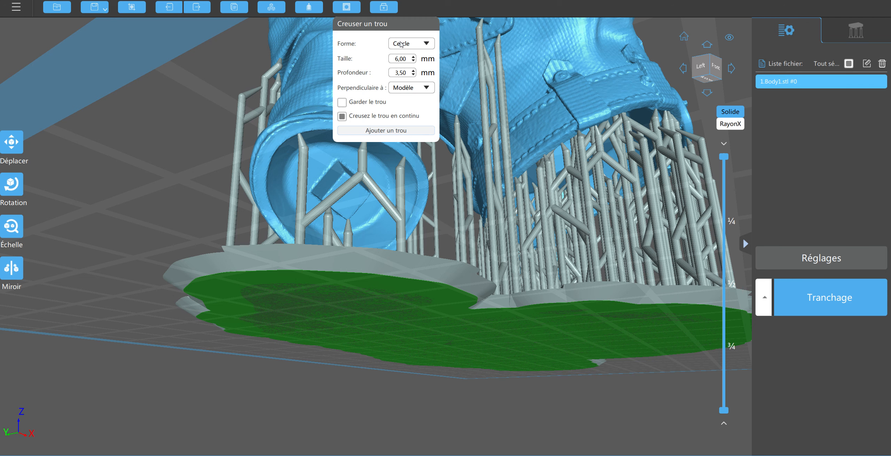
pyautogui.click(413, 62)
pyautogui.click(413, 62)
pyautogui.click(413, 61)
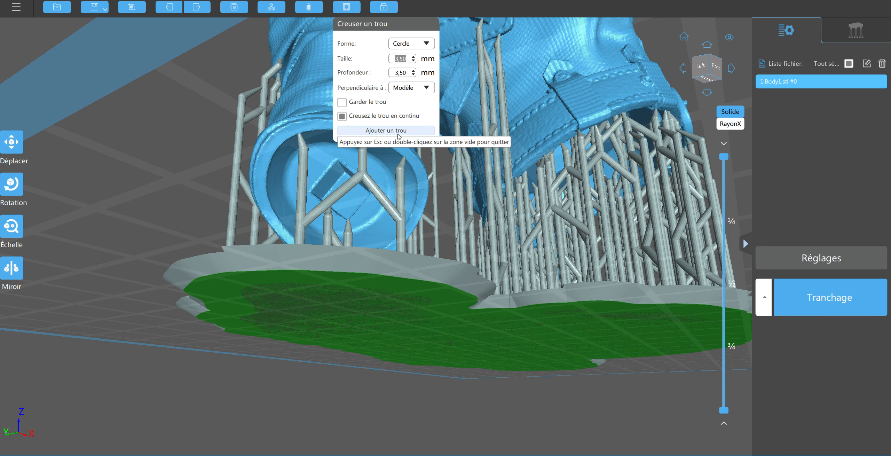
pyautogui.click(315, 165)
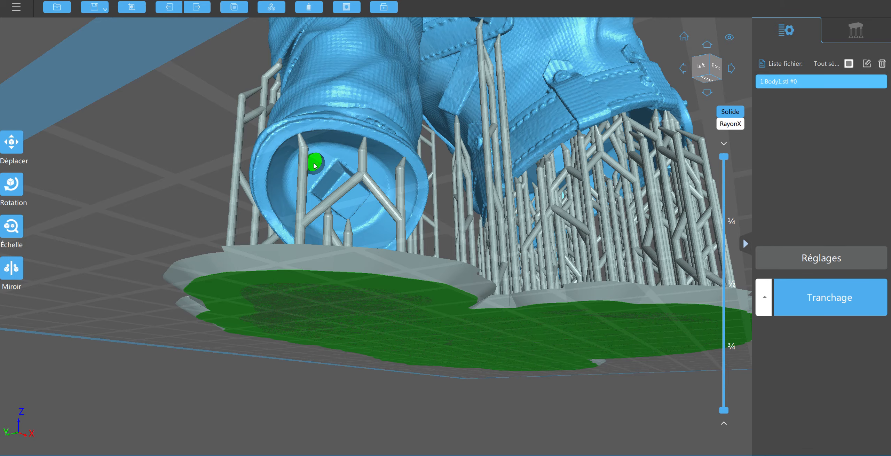
# Undo the last three changes to the body model
pyautogui.moveTo(683, 178); pyautogui.dragTo(622, 215, button='right')
pyautogui.scroll(-5, 621, 213)
pyautogui.hotkey('ctrl', 'z')
pyautogui.hotkey('ctrl', 'z')
pyautogui.hotkey('ctrl', 'z')
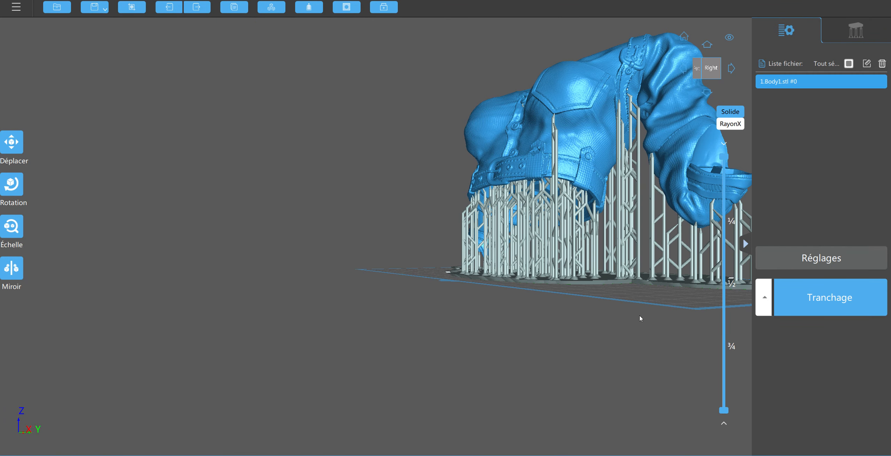
# Punch a 3.5 mm circular hole inside the sleeve opening on the figure's left arm, beside the raised block
pyautogui.moveTo(616, 325); pyautogui.dragTo(290, 384, button='right')
pyautogui.moveTo(659, 170); pyautogui.dragTo(303, 143, button='right')
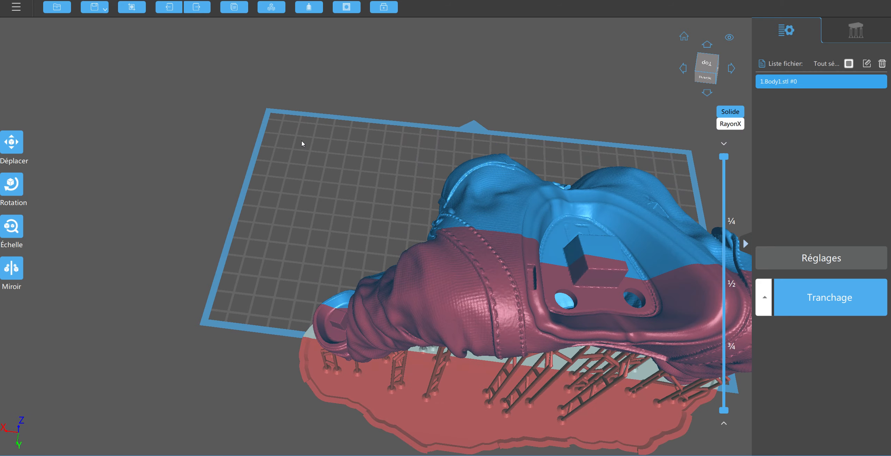
pyautogui.moveTo(239, 276); pyautogui.dragTo(264, 262, button='right')
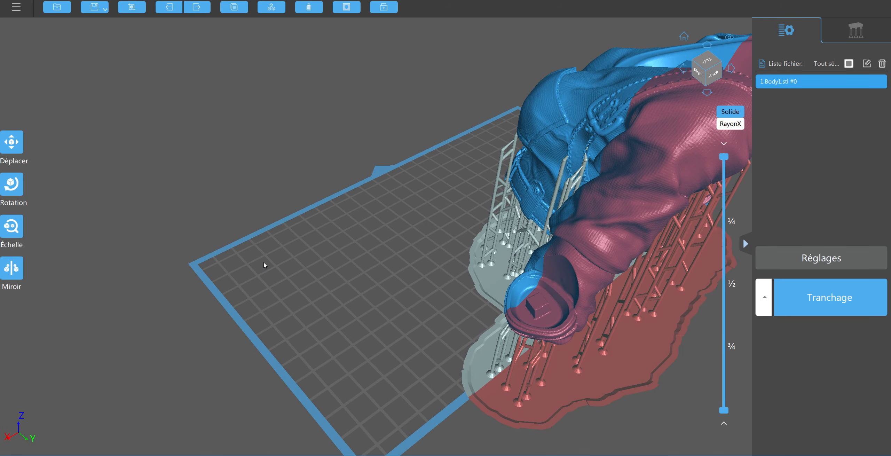
pyautogui.click(558, 273)
# Move the body model back within the build plate, to about X 3.69 and Y -3.13
pyautogui.moveTo(217, 168); pyautogui.dragTo(317, 159, button='right')
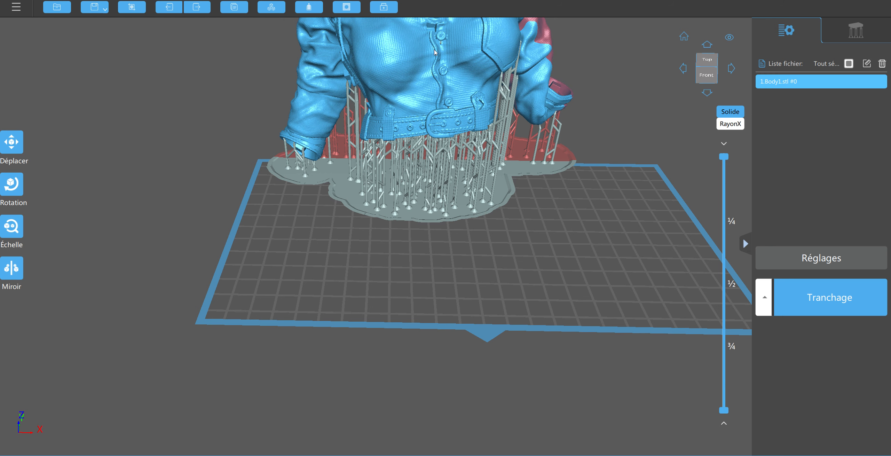
pyautogui.moveTo(434, 52); pyautogui.dragTo(494, 97)
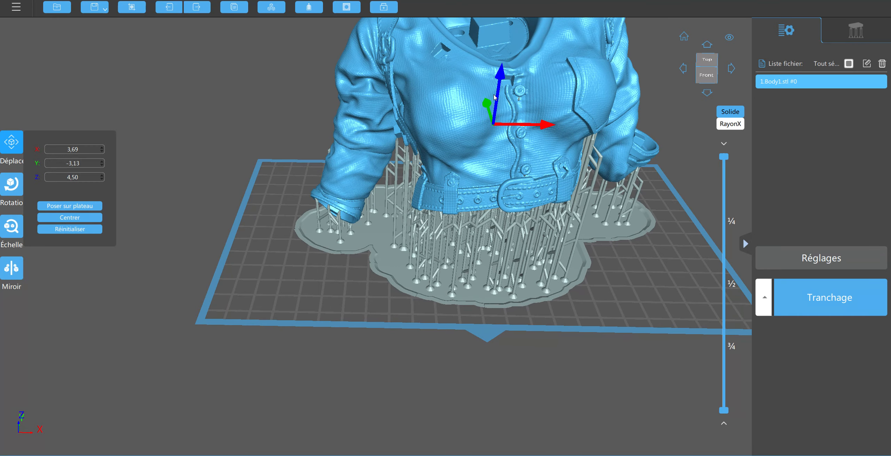
pyautogui.moveTo(305, 296); pyautogui.dragTo(593, 336)
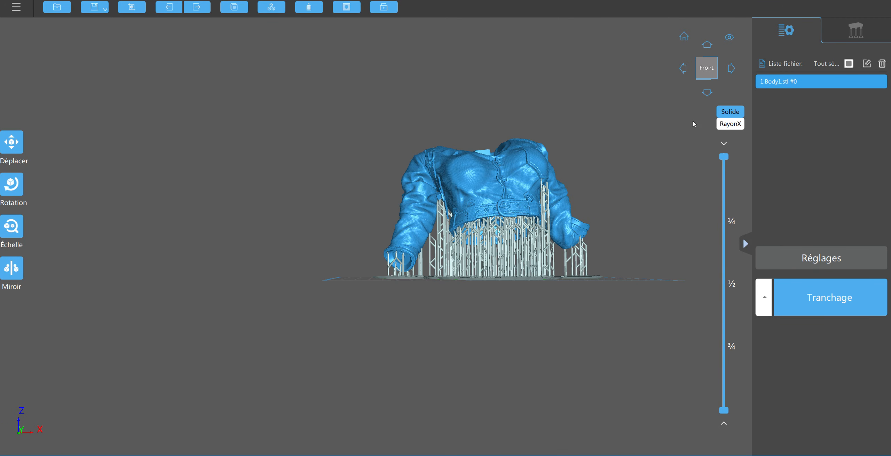
# Review the print parameters of the Standard Resin_Normal profile, checking the transition layer count, base exposure time and normal exposure time
pyautogui.click(824, 259)
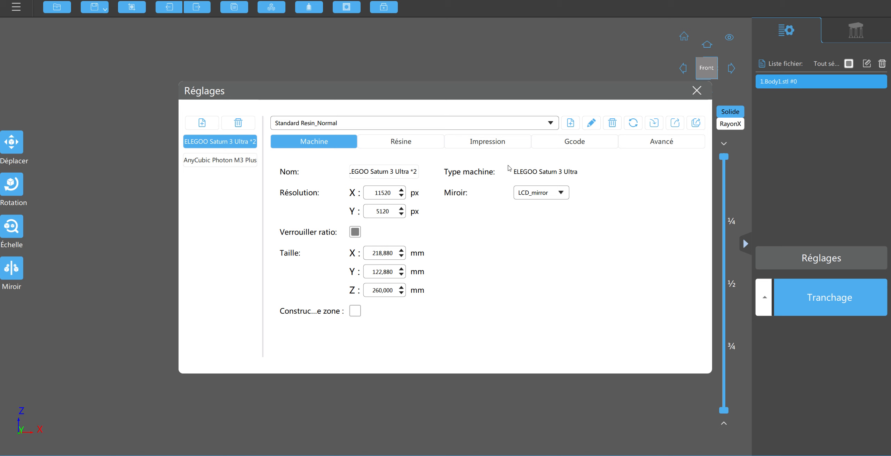
pyautogui.click(501, 141)
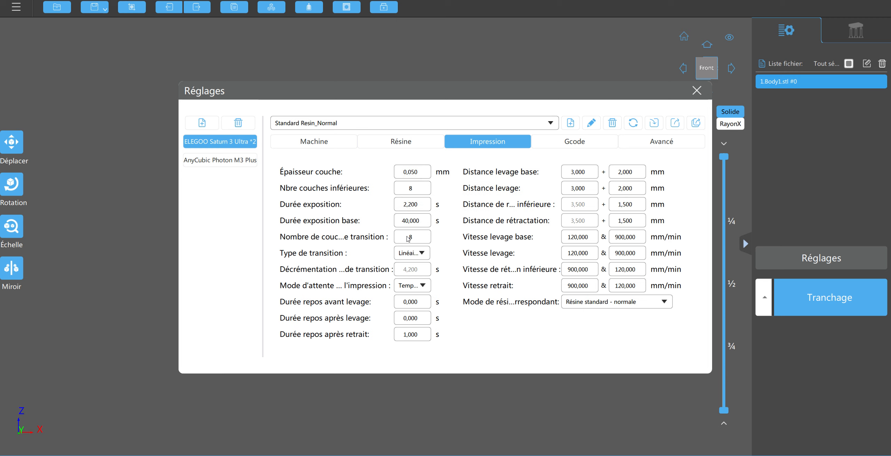
pyautogui.moveTo(414, 238)
pyautogui.moveTo(428, 223)
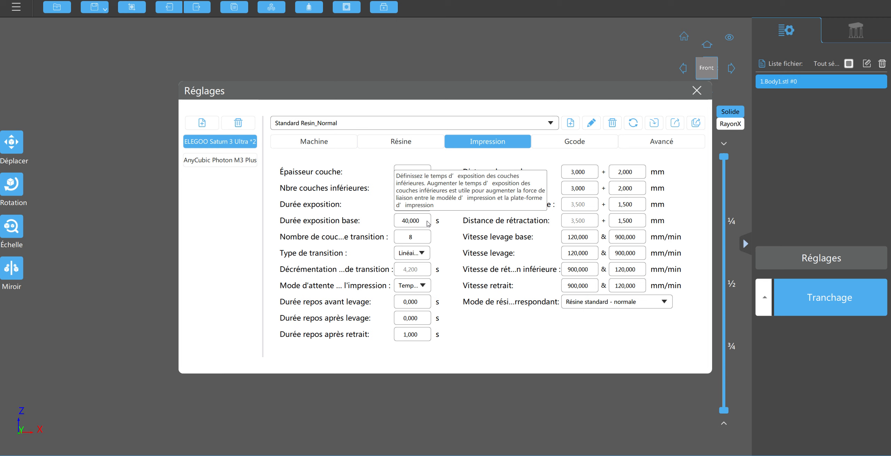
pyautogui.moveTo(422, 207)
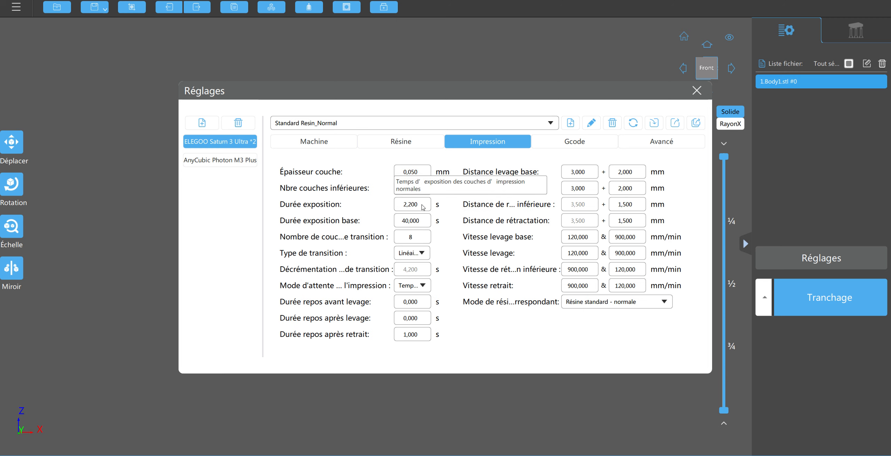